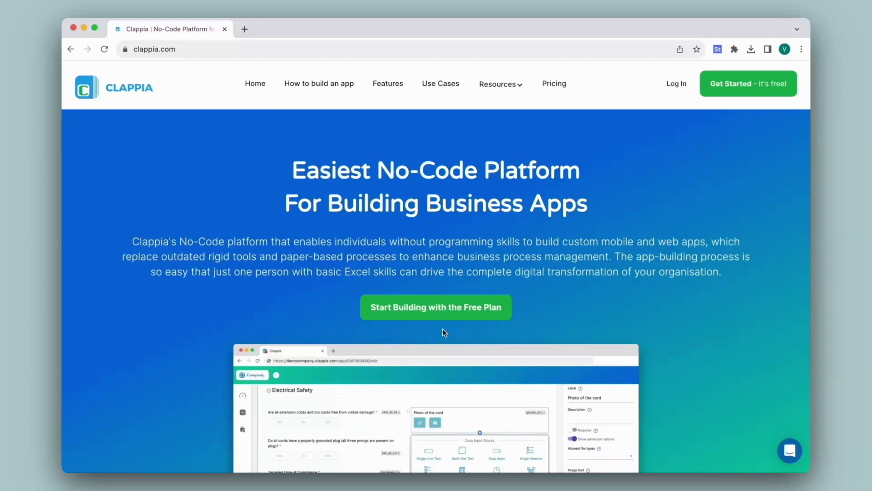
- Open the xyz-company workplace's Incident Report app, review its blank form, then go to the users page
left_click(249, 32)
type("xyz")
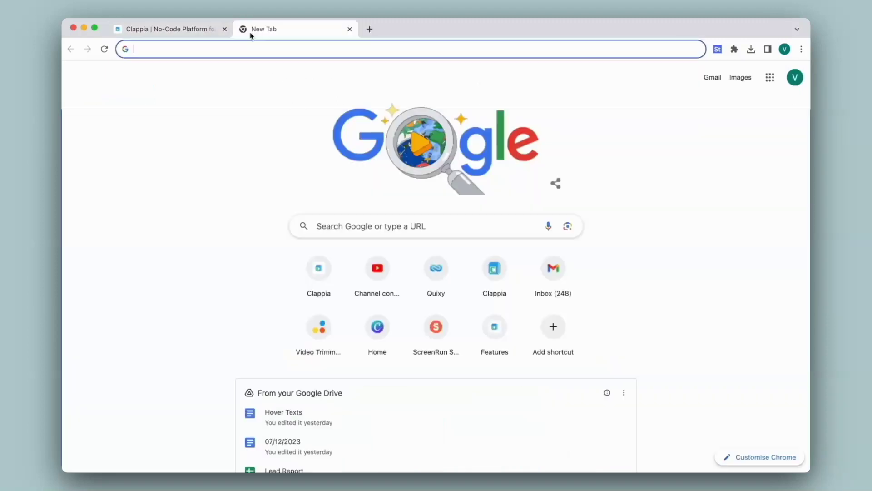
key("Return")
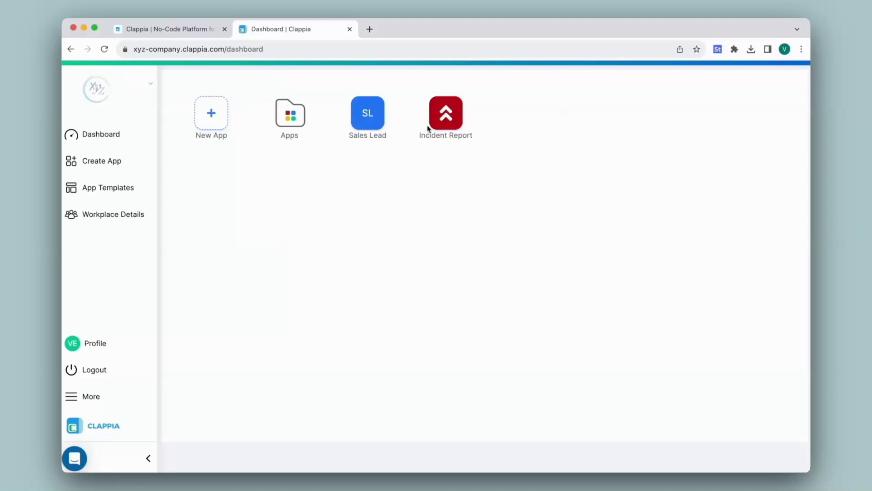
left_click(446, 118)
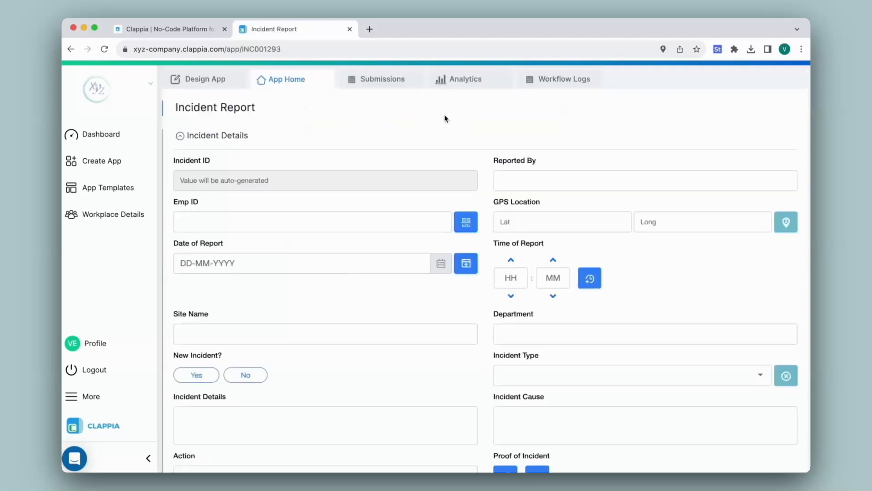
scroll(445, 117, "down", 5)
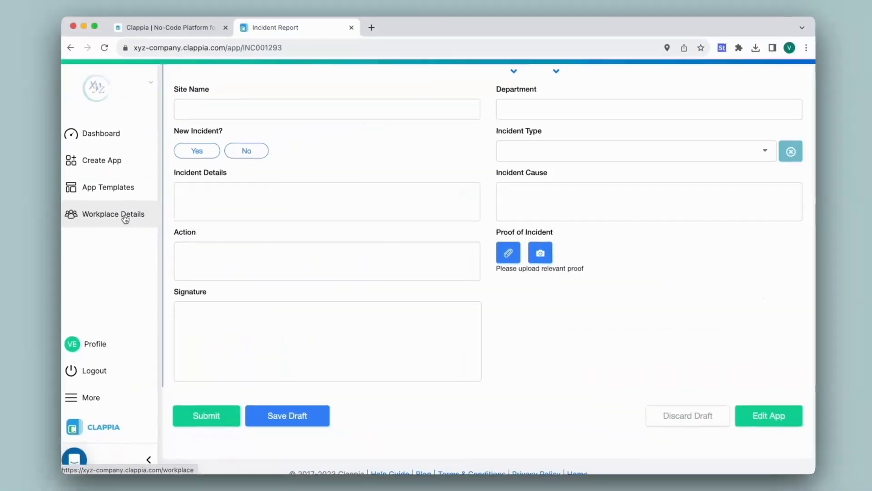
left_click(481, 190)
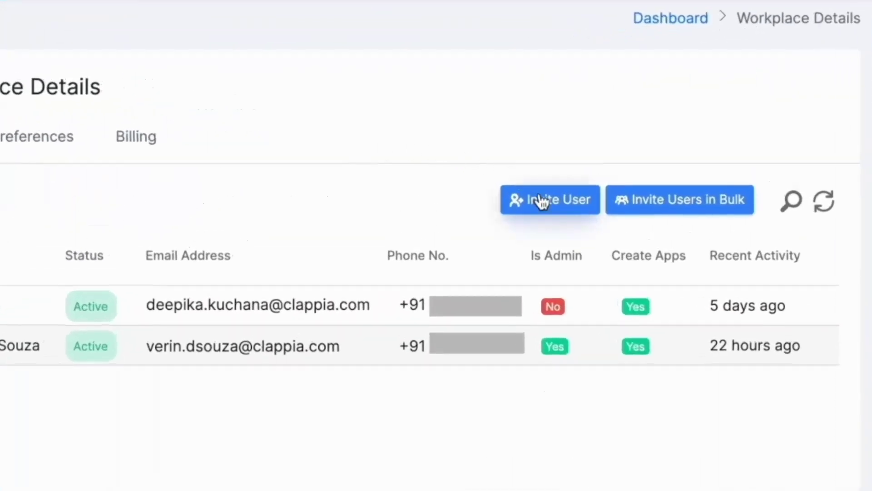
- Invite a single new user by entering their e-mail address, then refresh the user list
left_click(541, 201)
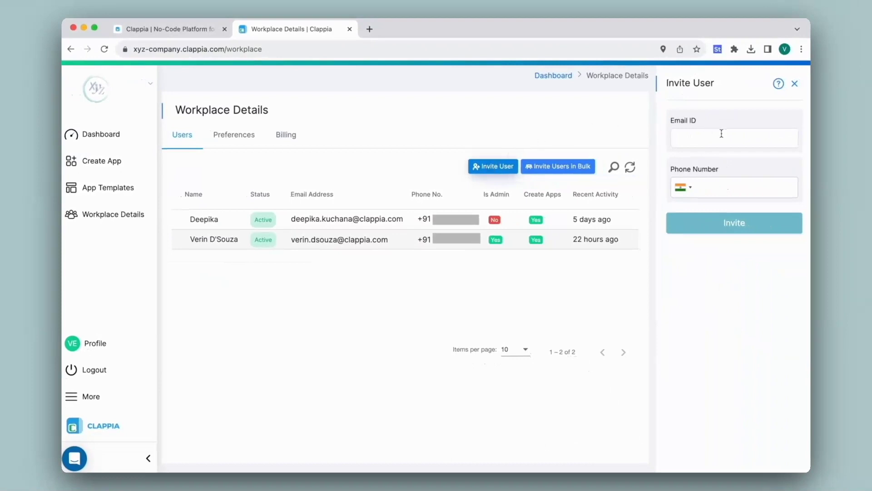
left_click(706, 142)
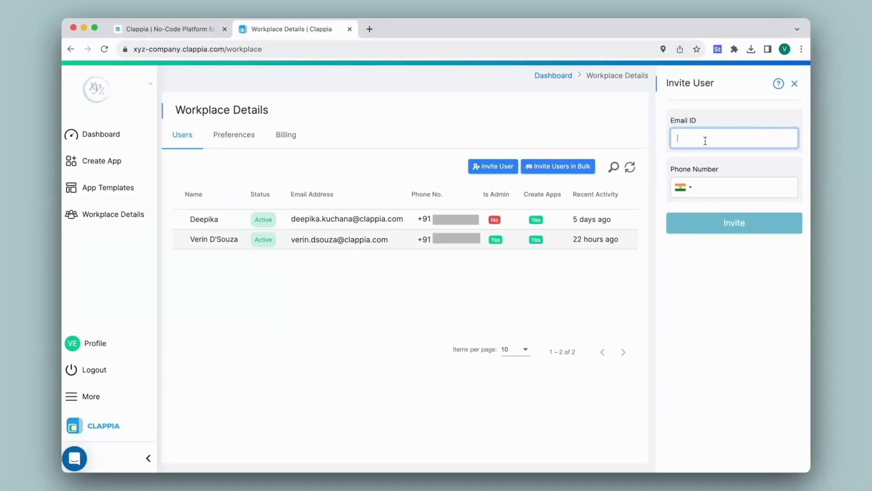
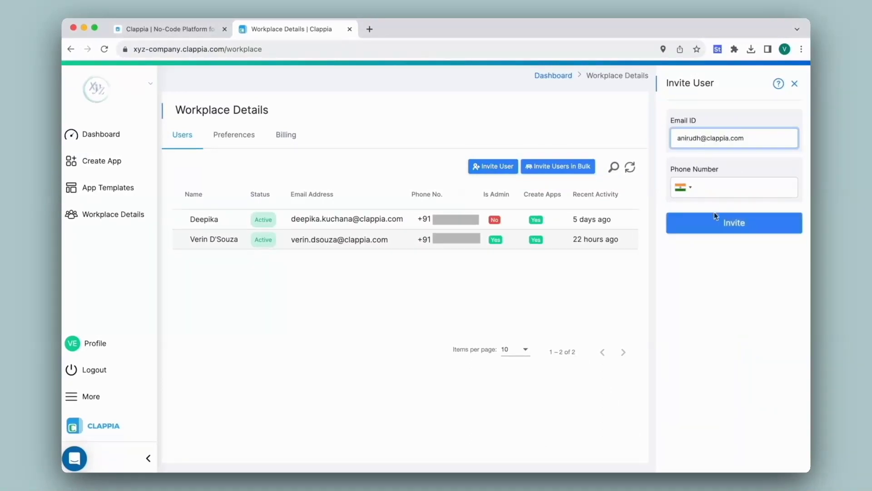
left_click(715, 216)
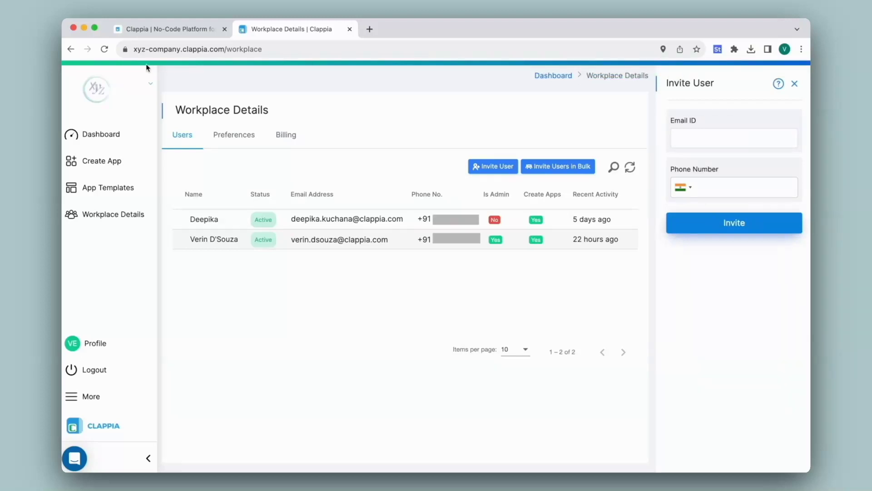
left_click(103, 51)
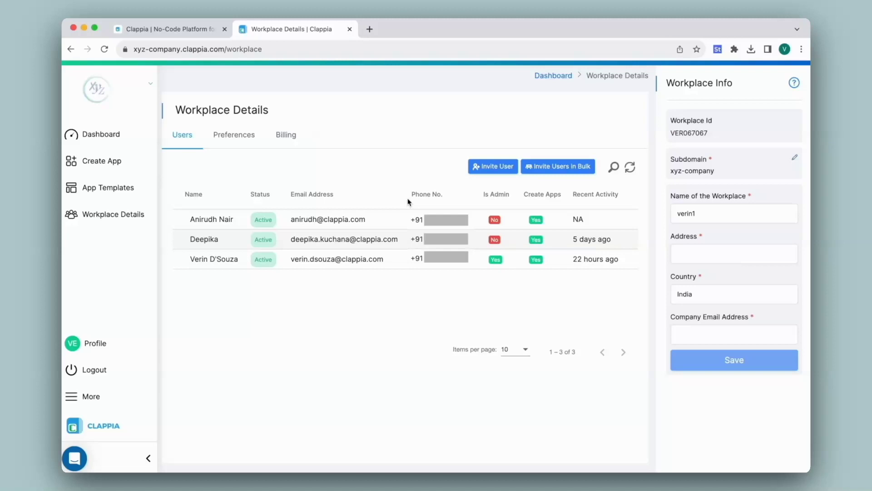
- Invite another user by pasting their e-mail address into the Email ID field
left_click(503, 170)
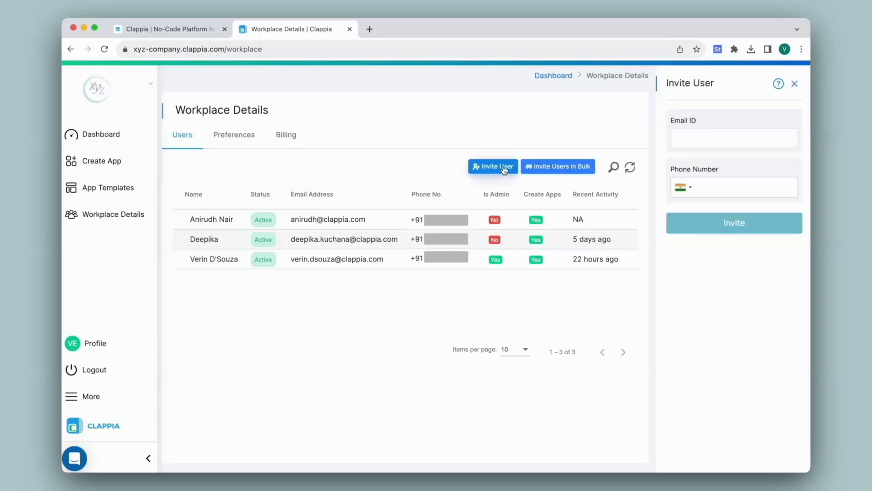
left_click(705, 139)
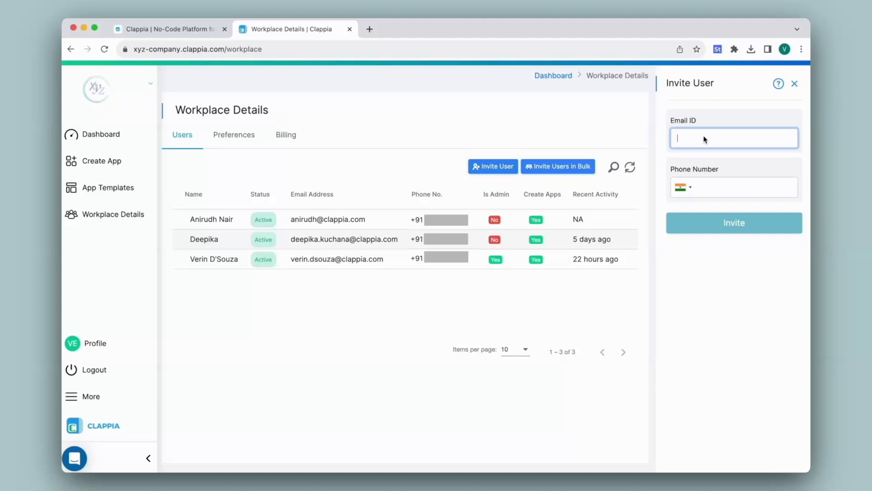
key("super+v")
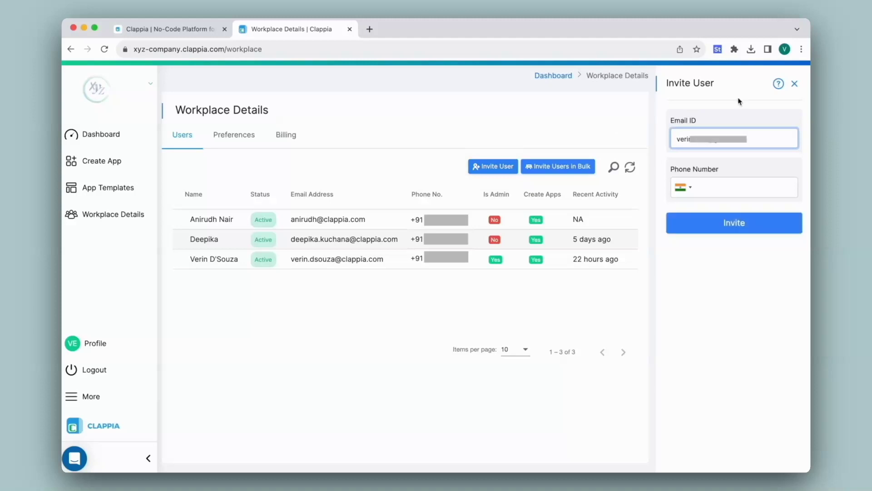
left_click(742, 233)
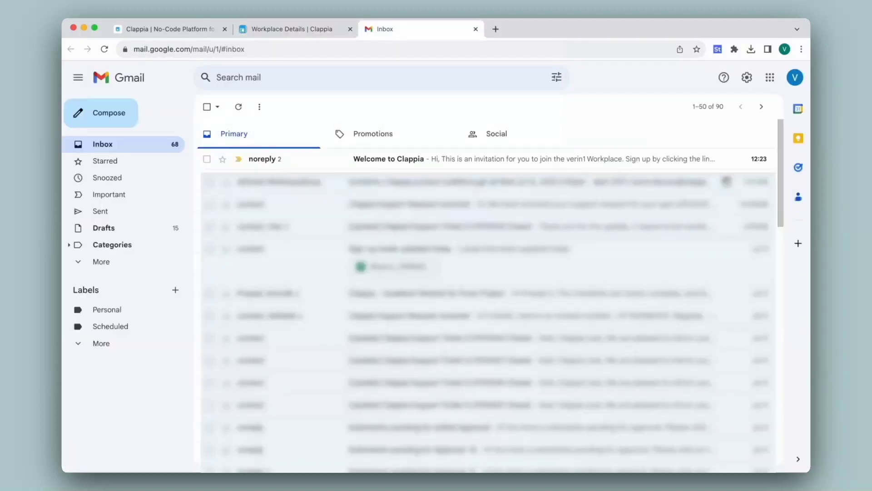
- Open the Welcome to Clappia e-mail and follow its Join the Workplace link
left_click(321, 166)
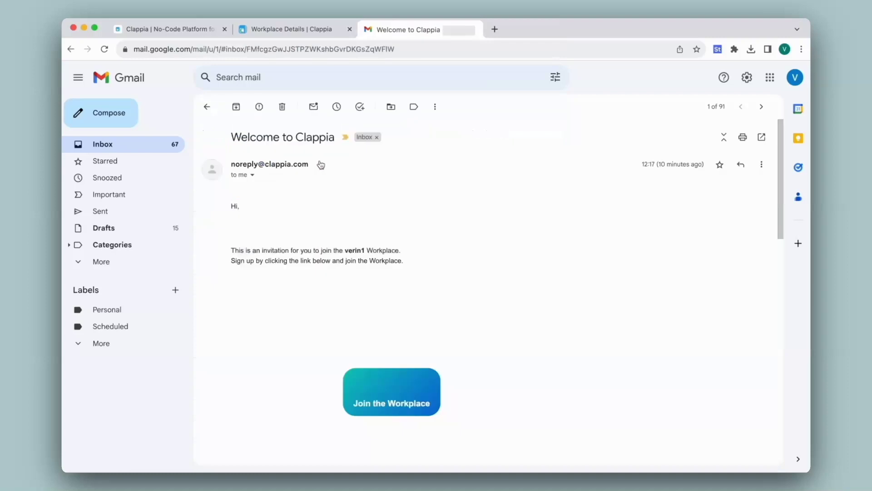
left_click(401, 399)
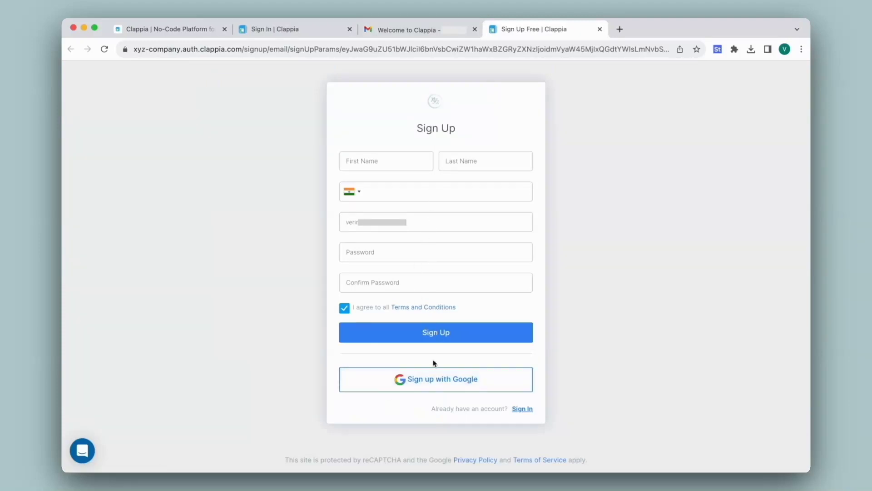
- Sign up the invited user with their Google account
left_click(438, 378)
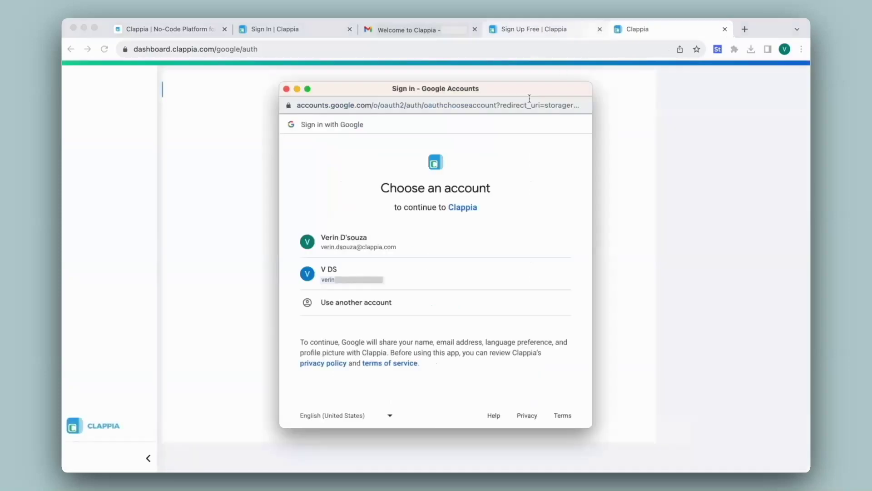
left_click(488, 273)
left_click(432, 245)
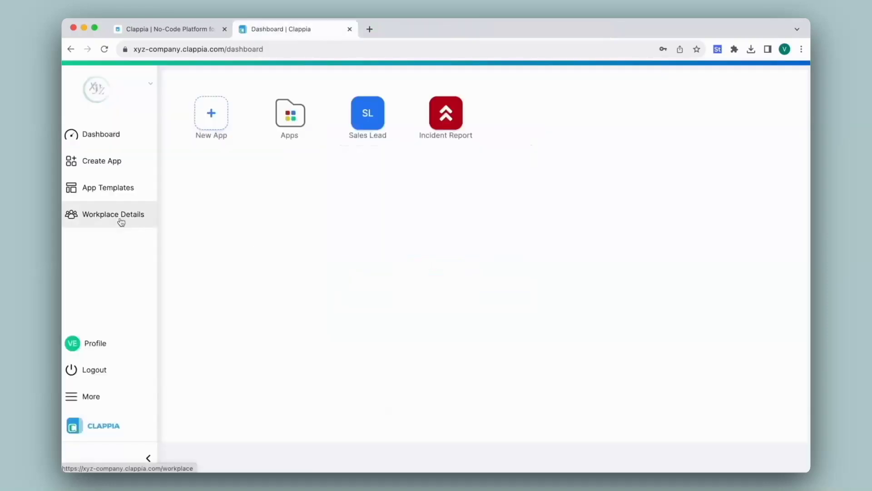
- Check the Workplace Details user list and start the Invite Users in Bulk panel
left_click(121, 222)
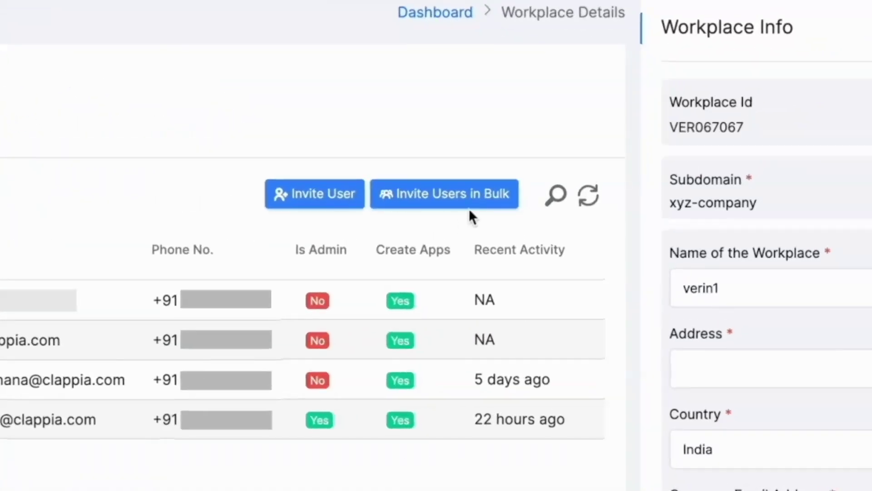
left_click(462, 199)
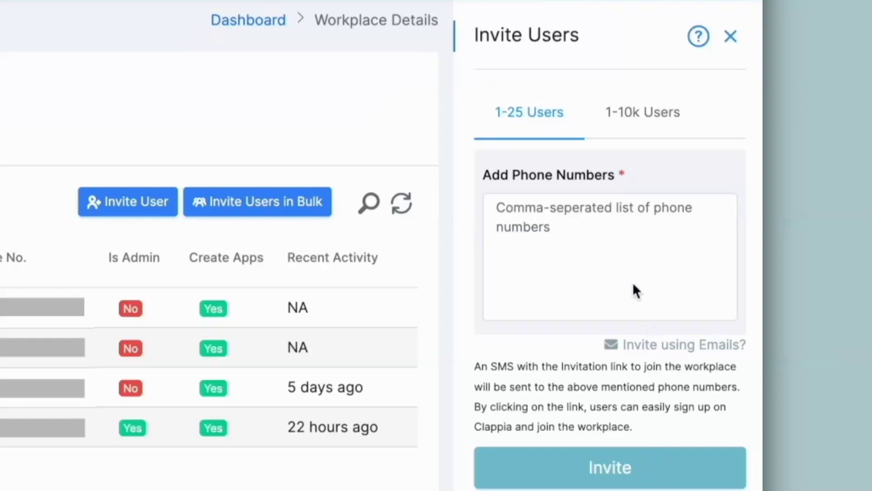
- Select the 1-10k Users option and open the blank spreadsheet template
left_click(643, 119)
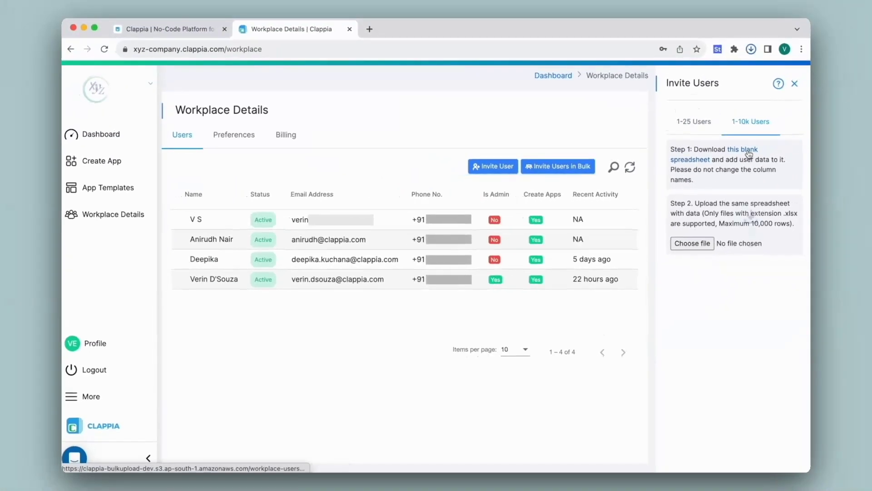
left_click(760, 150)
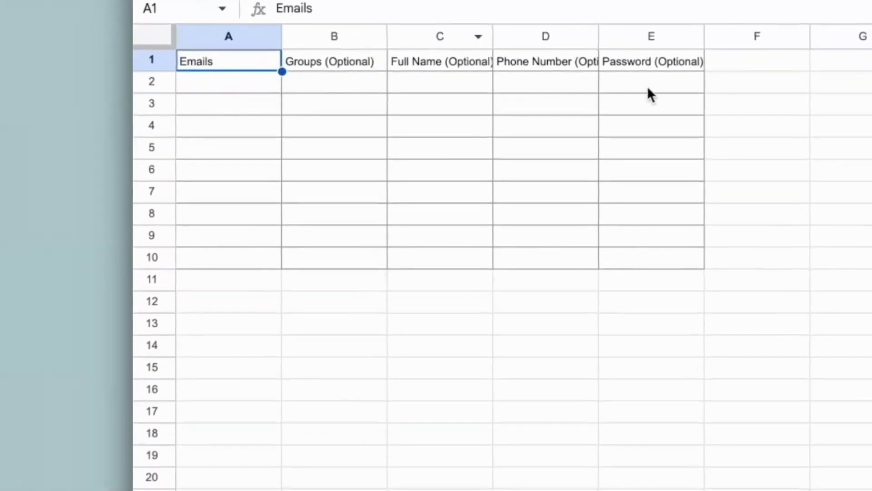
- Fill rows 2–4 of the template's Emails column with three invitee e-mail addresses
left_click(697, 64)
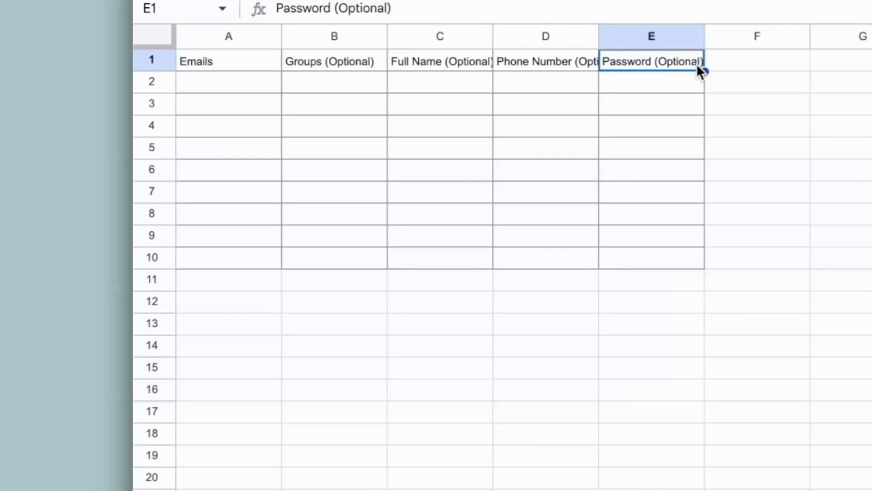
left_click(250, 84)
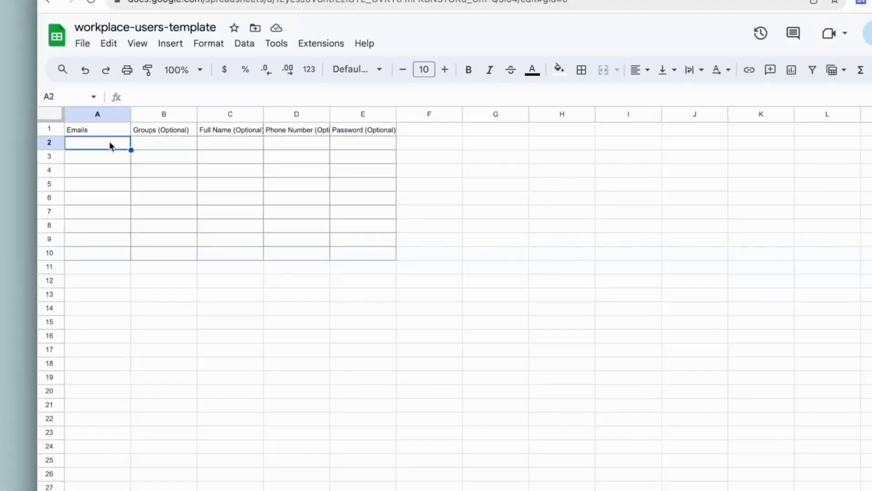
key("Return")
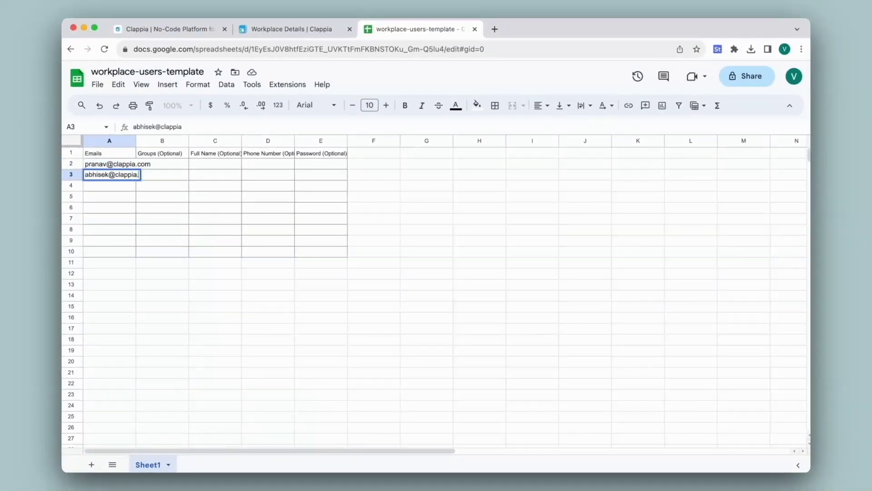
key("Return")
key("Return")
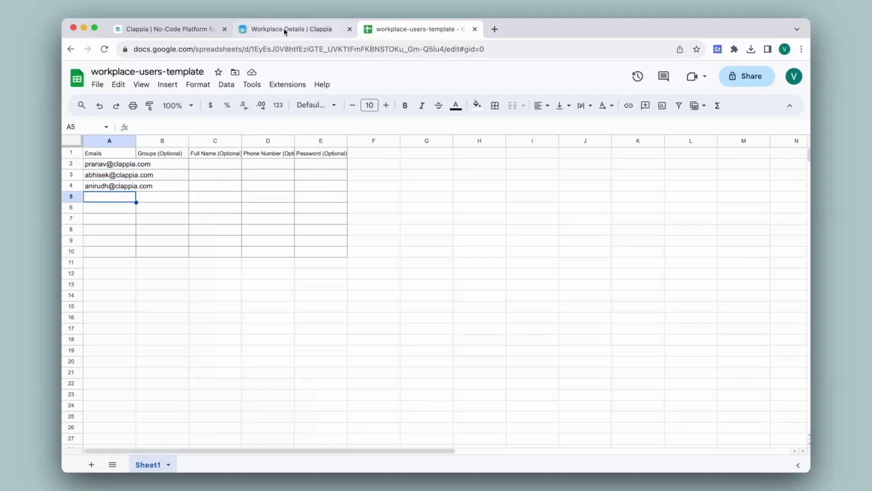
left_click(285, 30)
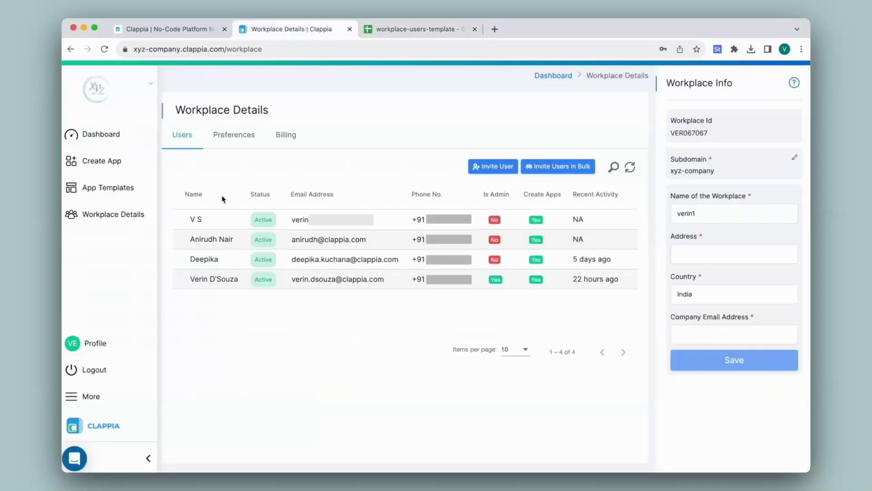
- Remove a user from the workplace, confirming with 'remove user'
left_click(223, 244)
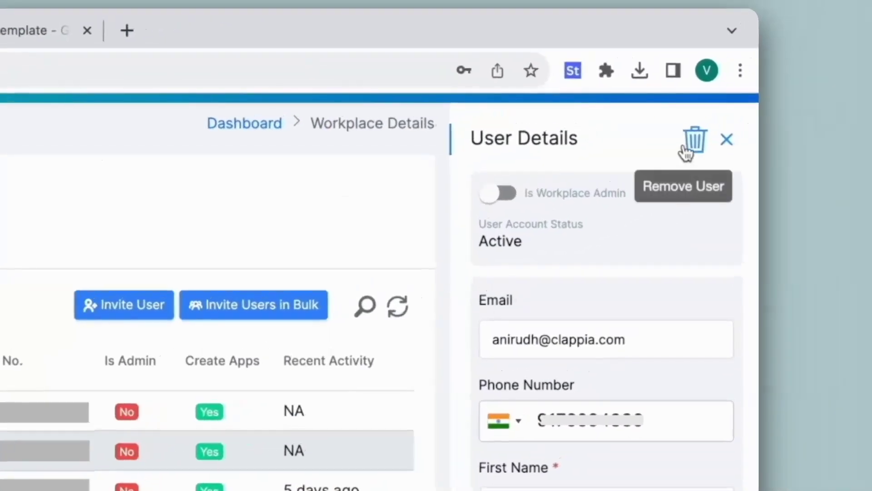
left_click(684, 147)
left_click(590, 350)
type("remove us")
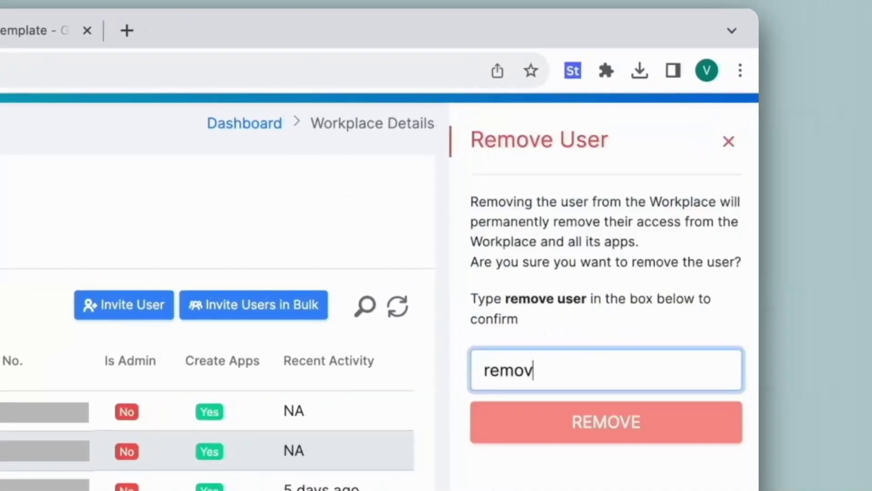
type("er")
left_click(586, 429)
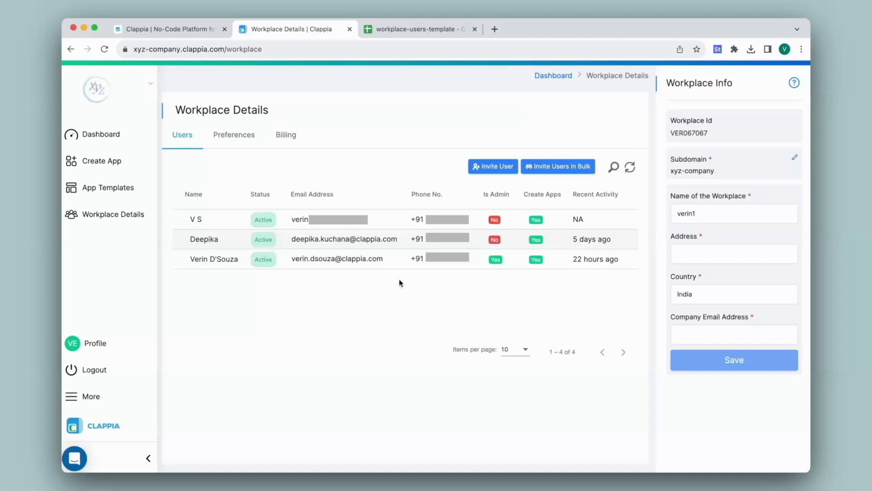
left_click(631, 219)
- Confirm removal of the second unused user by entering 'remove user'
type("remove user")
left_click(734, 224)
left_click(442, 30)
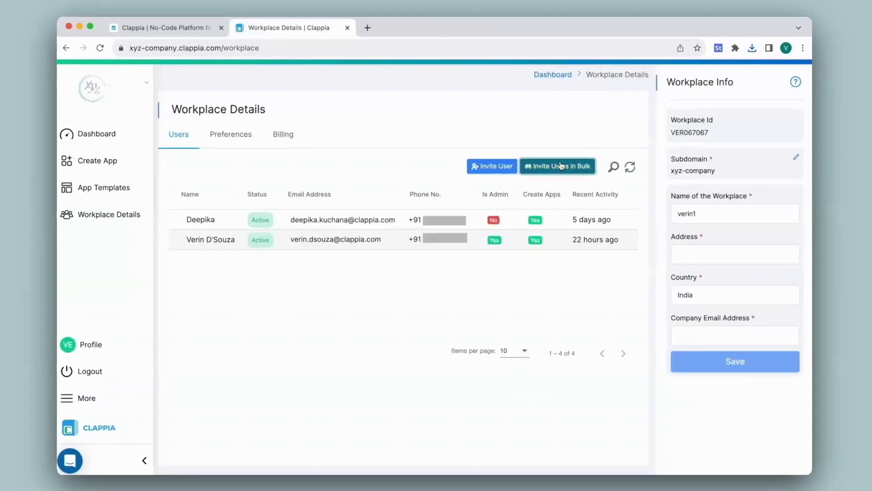
- Bulk-invite users by uploading workplace-users-template (2).xlsx under 1-10k Users
left_click(563, 168)
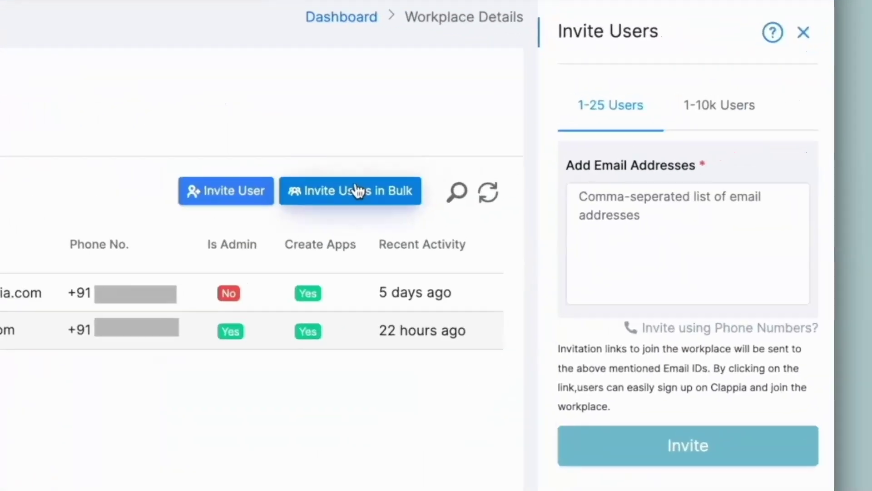
left_click(693, 128)
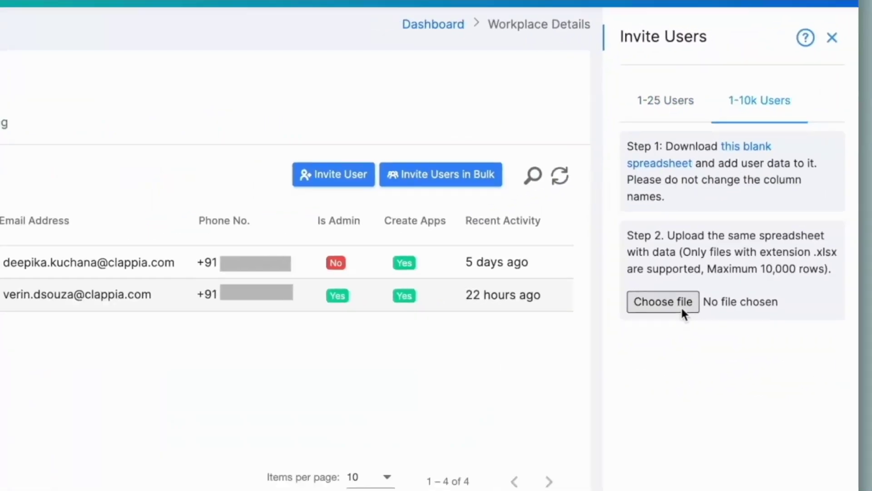
left_click(607, 359)
left_click(384, 233)
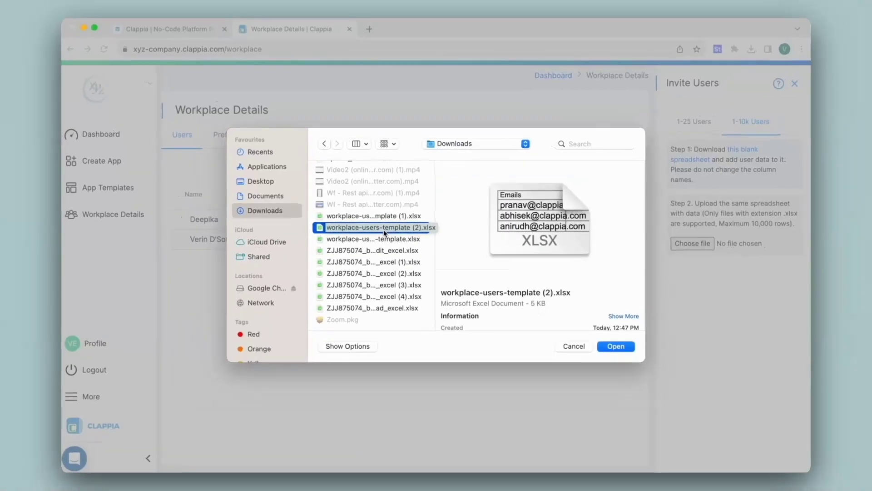
left_click(617, 346)
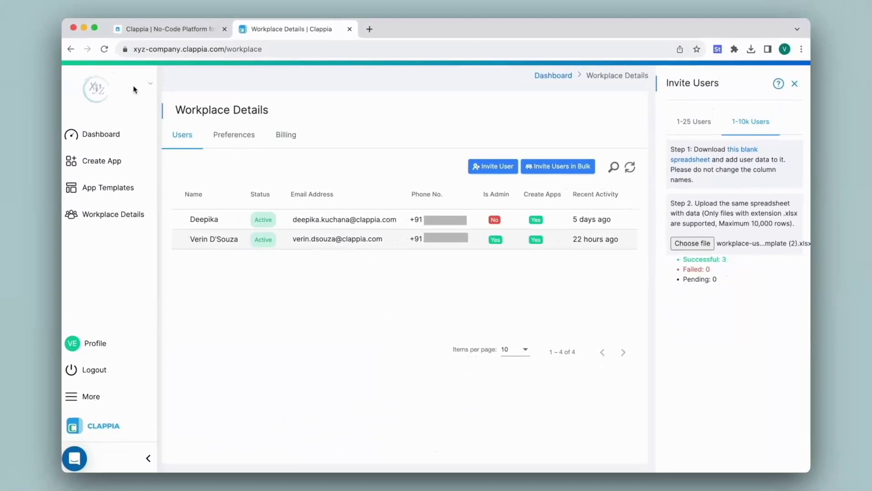
- Reload the users list and toggle a user's Is Workplace Admin status
left_click(104, 50)
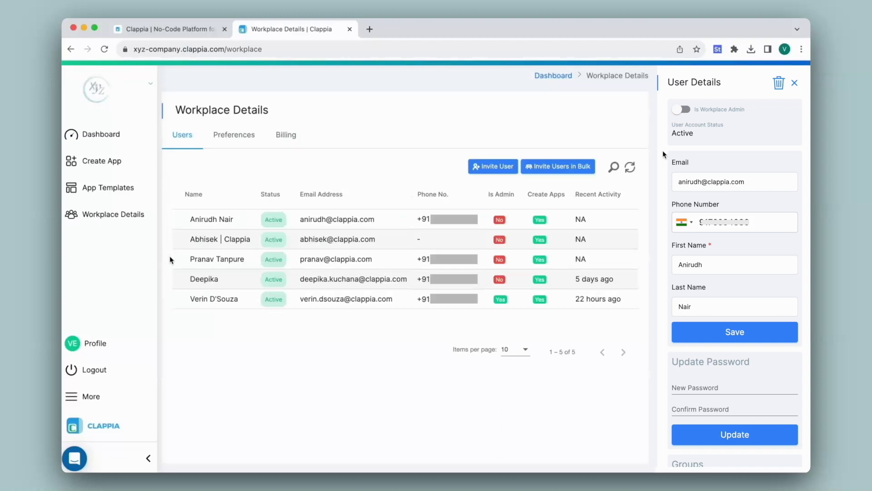
left_click(681, 110)
scroll(702, 299, "down", 3)
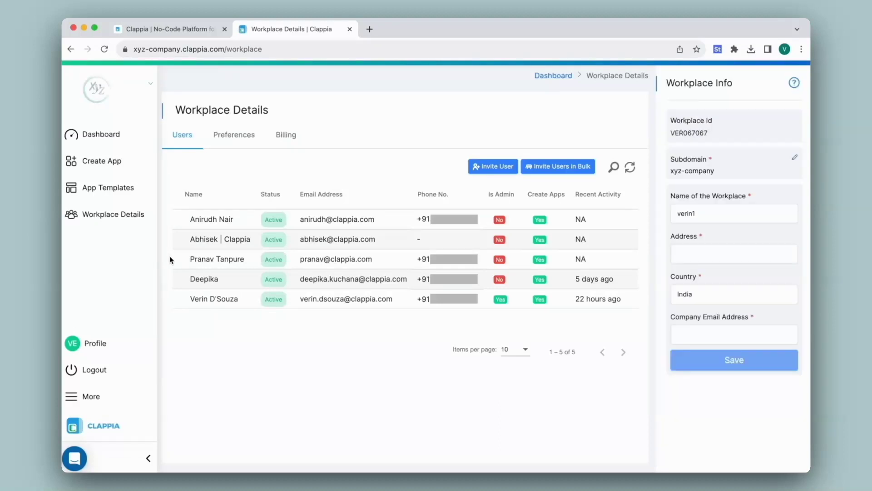
- Open the Incident Report app from the Dashboard in its design editor
left_click(117, 135)
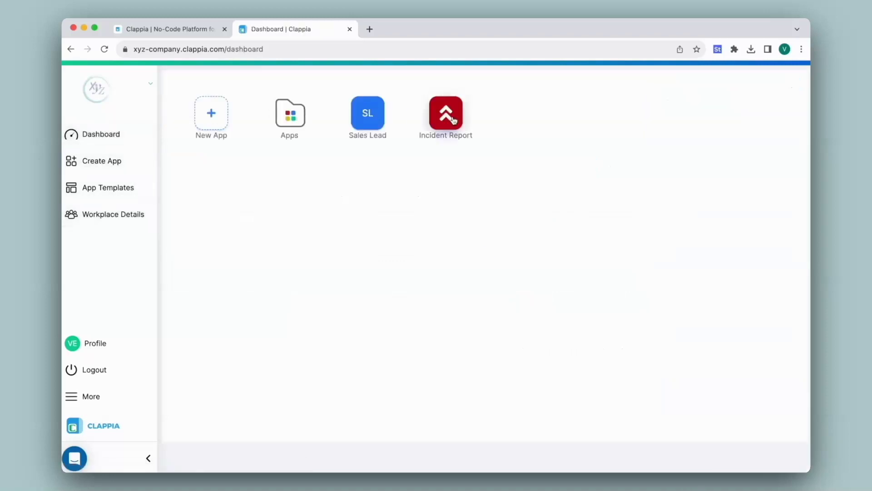
left_click(453, 120)
left_click(220, 82)
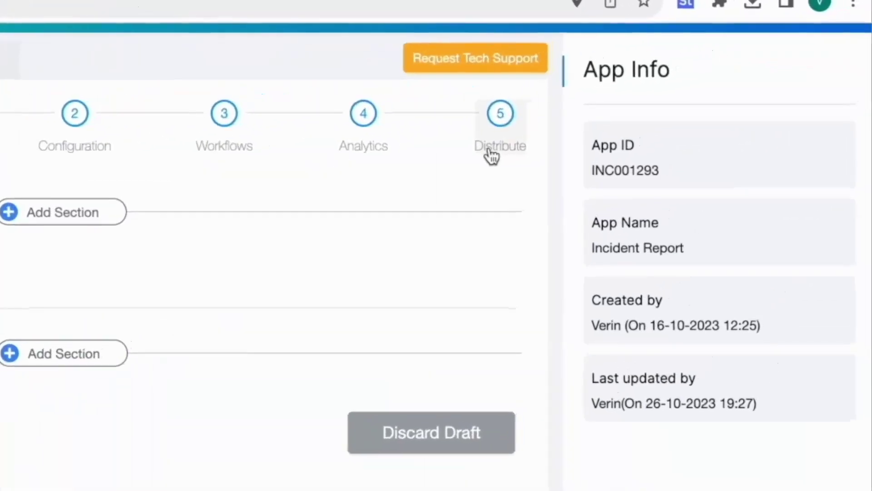
- Show the Incident Report Distribute step's User Access settings with the Users dropdown expanded
left_click(492, 155)
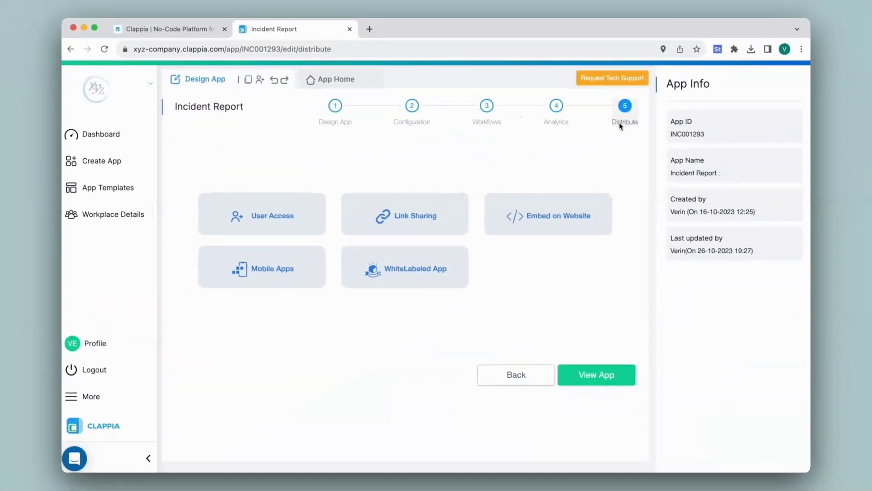
left_click(311, 211)
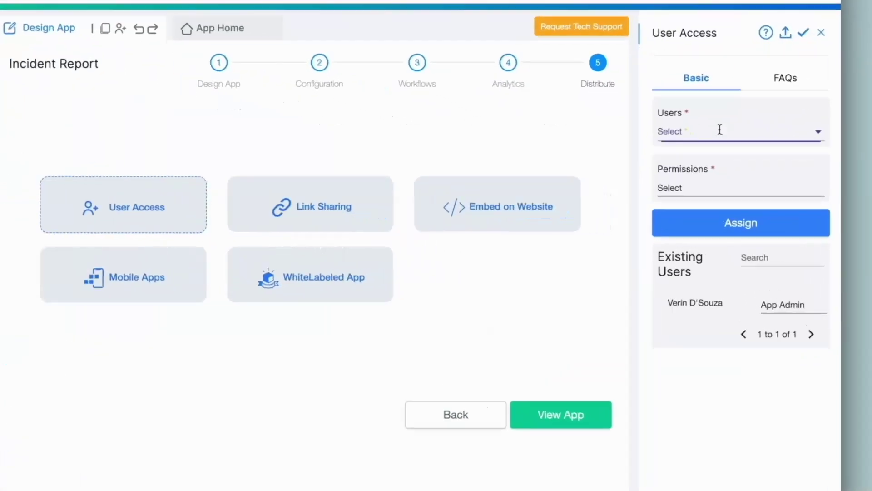
left_click(719, 159)
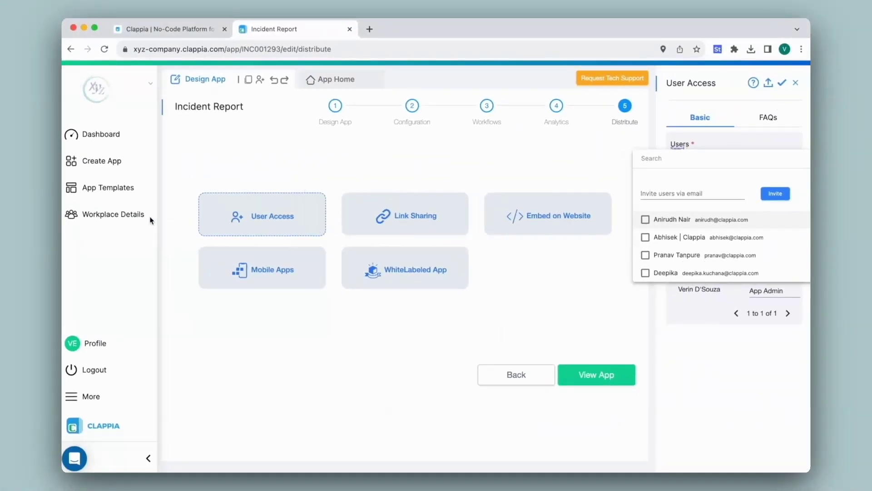
- Assign the first listed workplace user Submitter permission on the Incident Report app
left_click(651, 191)
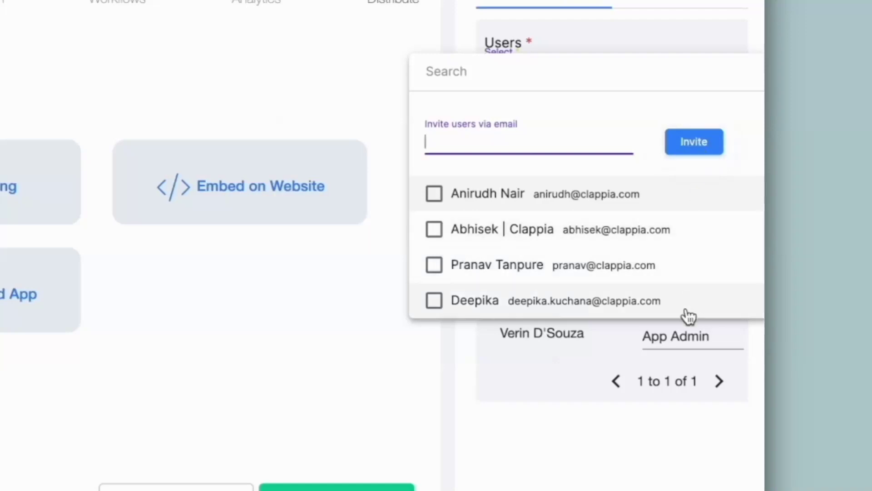
left_click(443, 193)
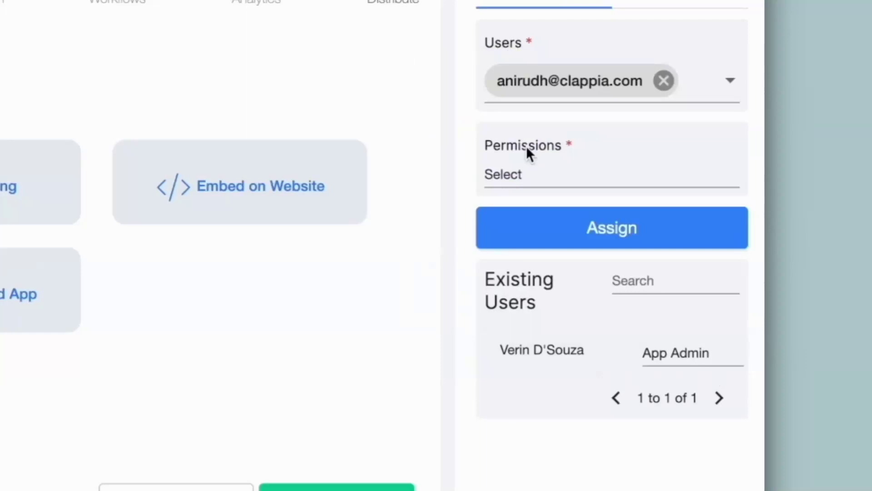
left_click(529, 168)
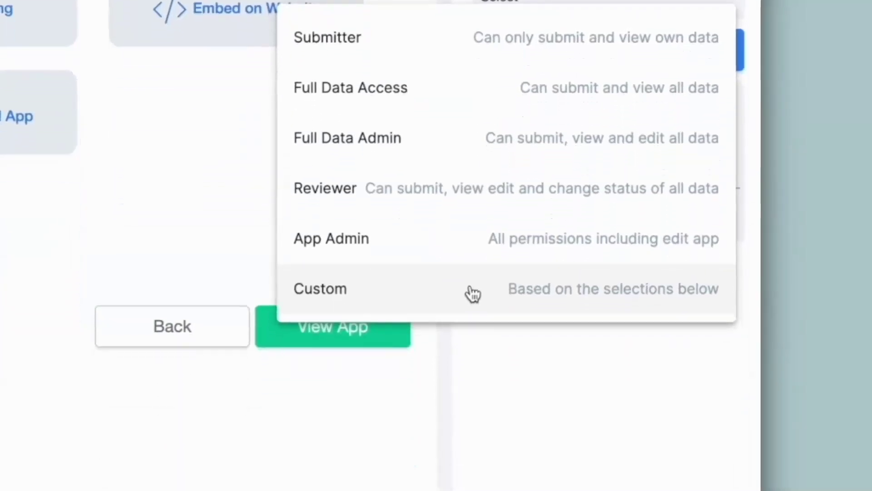
left_click(473, 293)
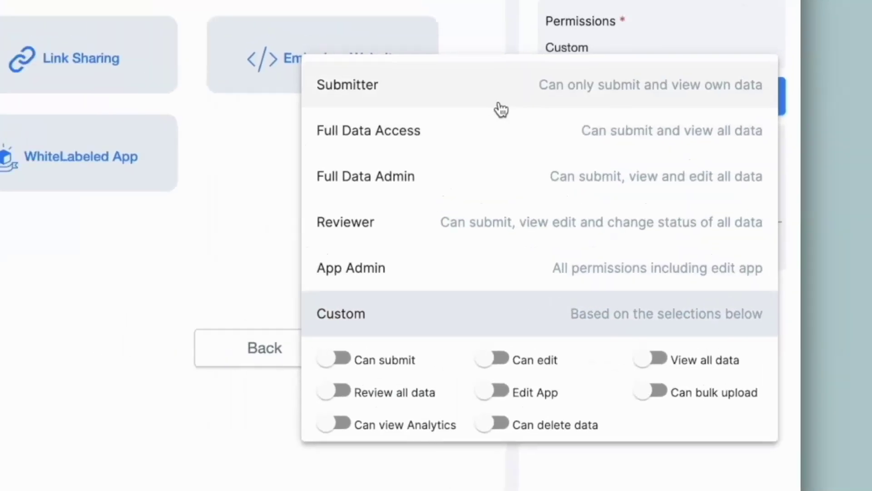
left_click(425, 52)
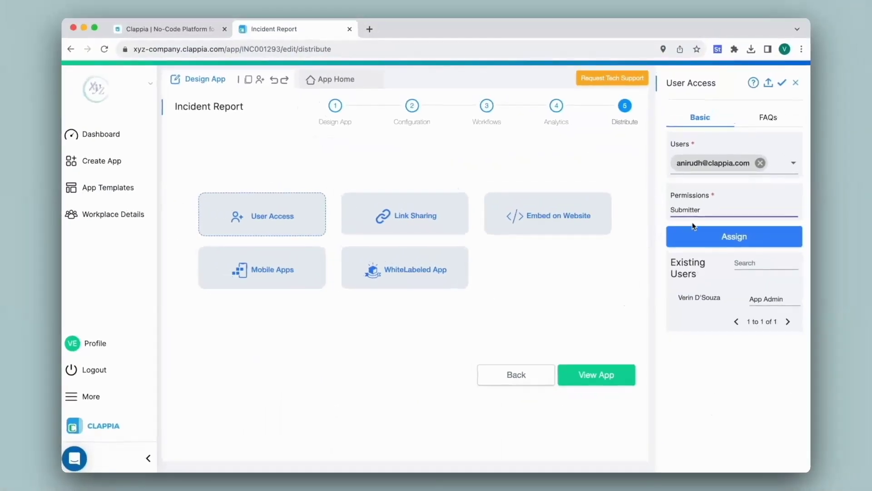
left_click(716, 242)
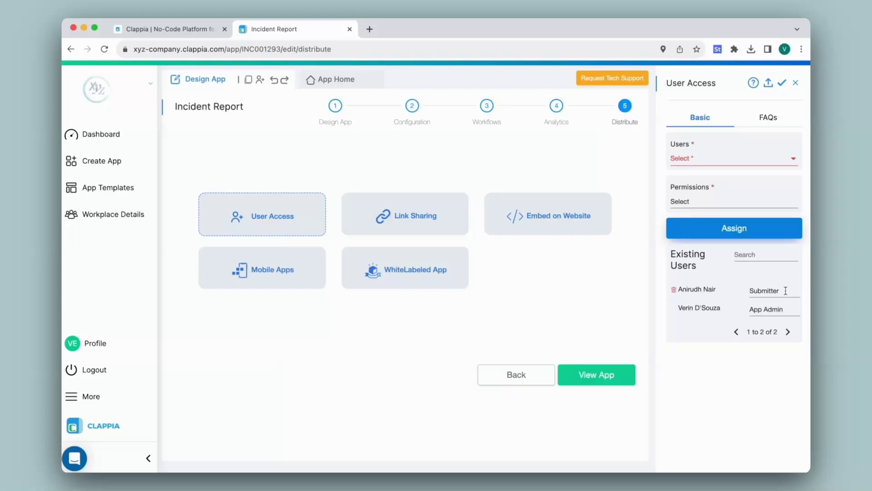
- Invite a new user to the app by entering their e-mail address
left_click(737, 159)
left_click(698, 194)
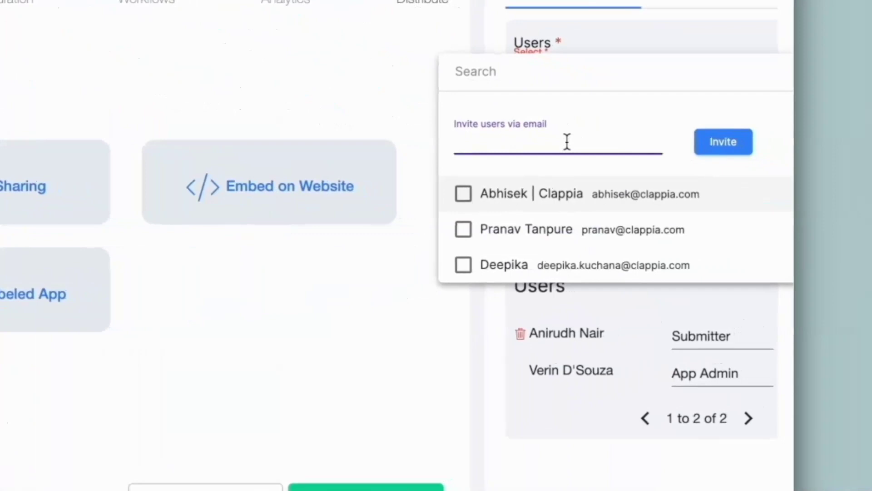
type("verin")
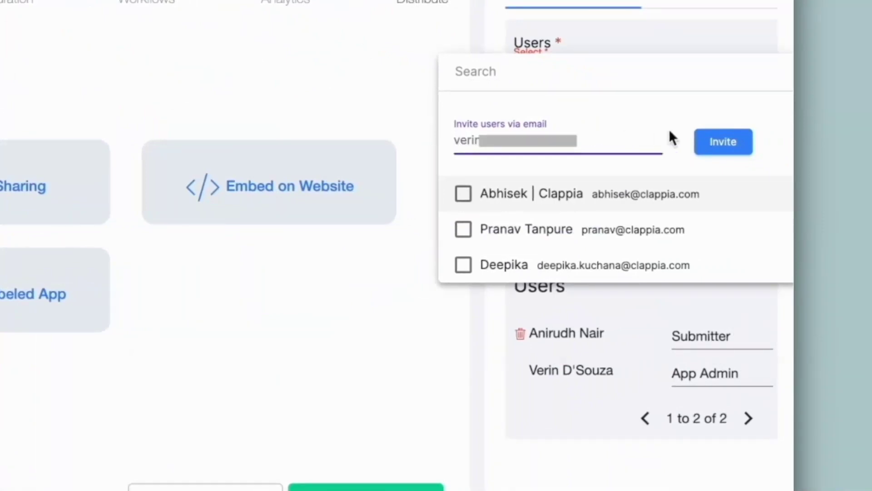
left_click(713, 140)
- Assign the newly invited user Custom permission with Can bulk upload enabled
left_click(689, 73)
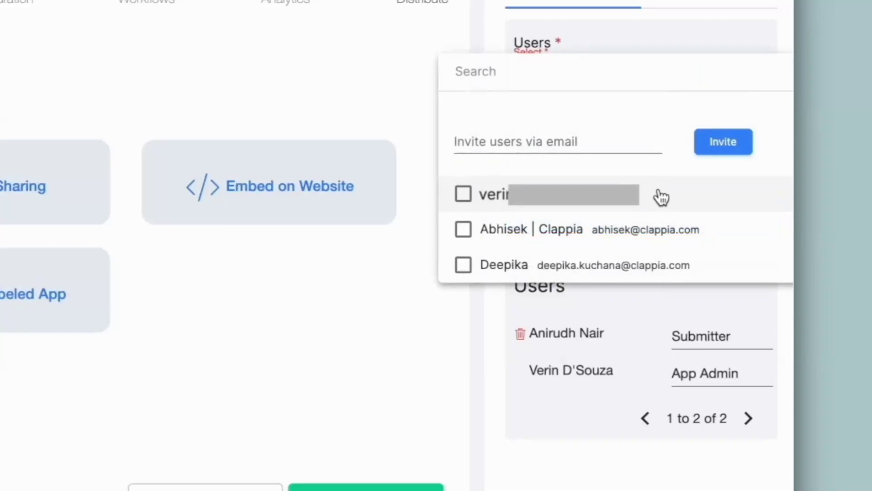
left_click(464, 194)
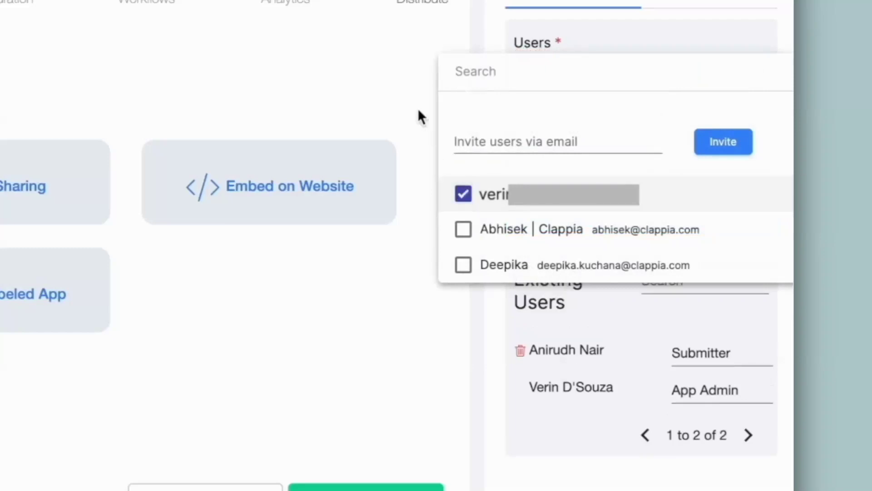
left_click(418, 109)
left_click(560, 173)
left_click(454, 470)
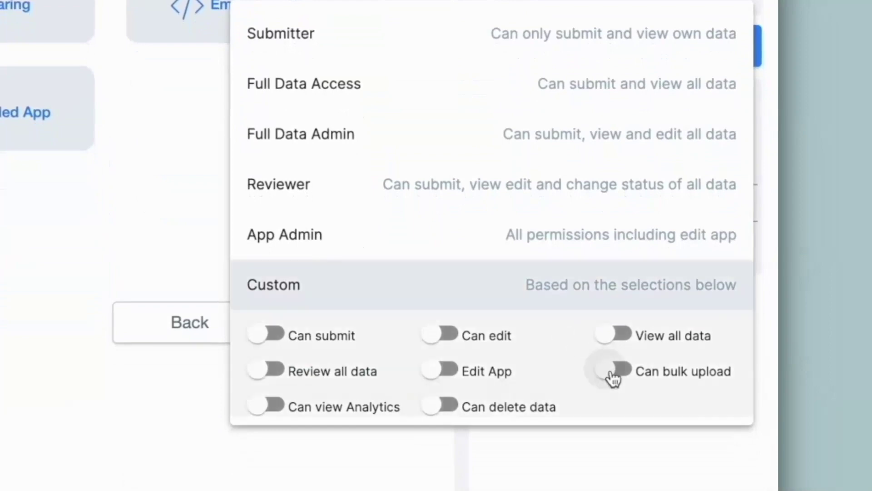
left_click(614, 371)
left_click(637, 47)
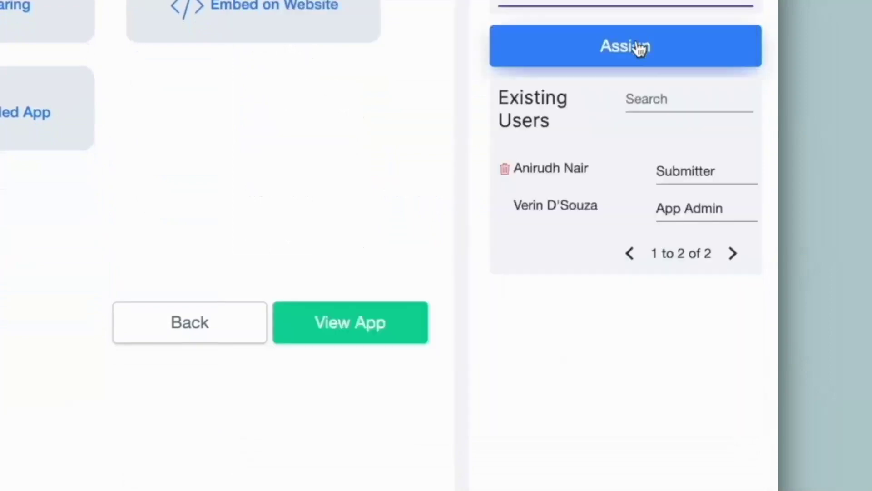
left_click(640, 46)
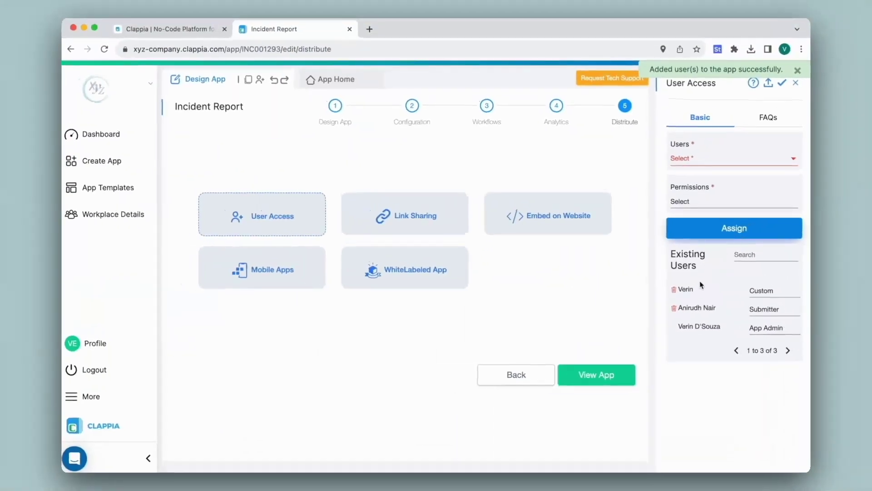
- Sign out of the admin account and sign in as the invited user
left_click(92, 377)
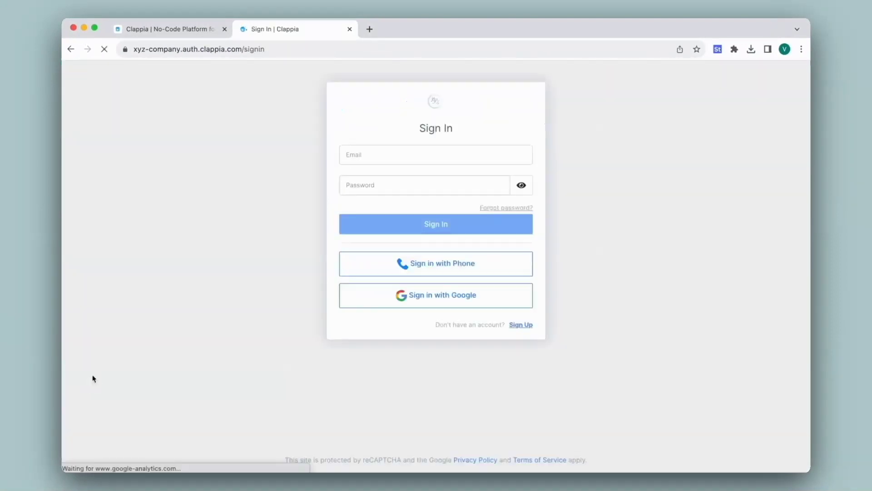
left_click(410, 156)
left_click(436, 224)
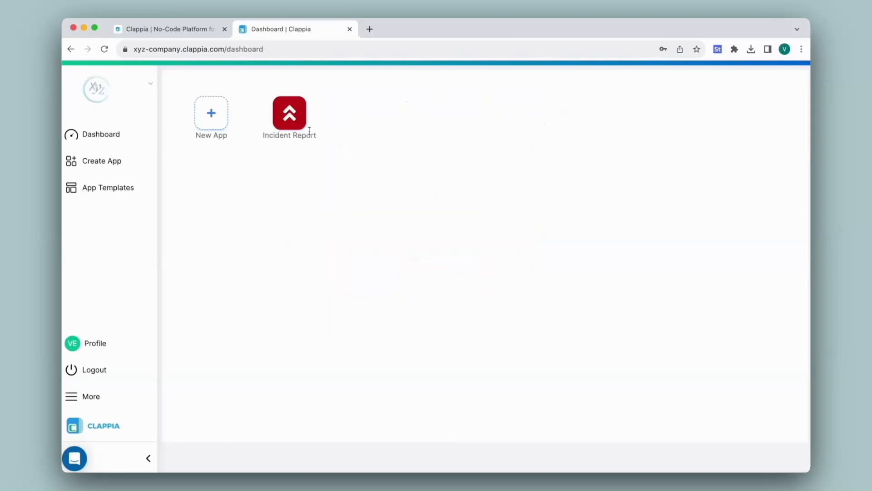
- Check Incident Report's Submissions page, which shows no submissions, then sign out
left_click(297, 122)
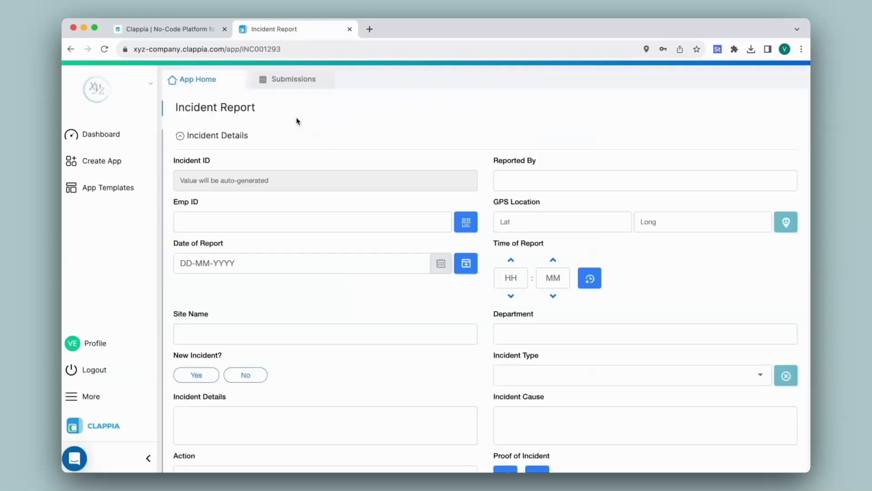
scroll(297, 122, "down", 5)
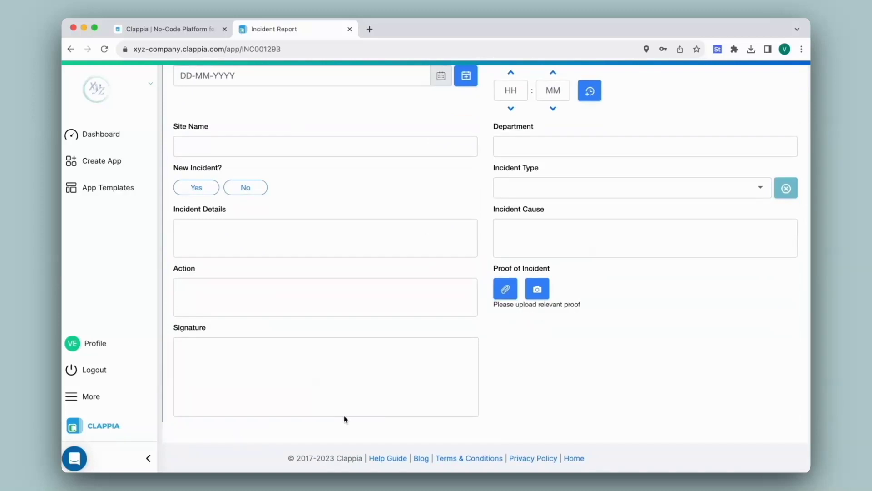
scroll(295, 91, "up", 5)
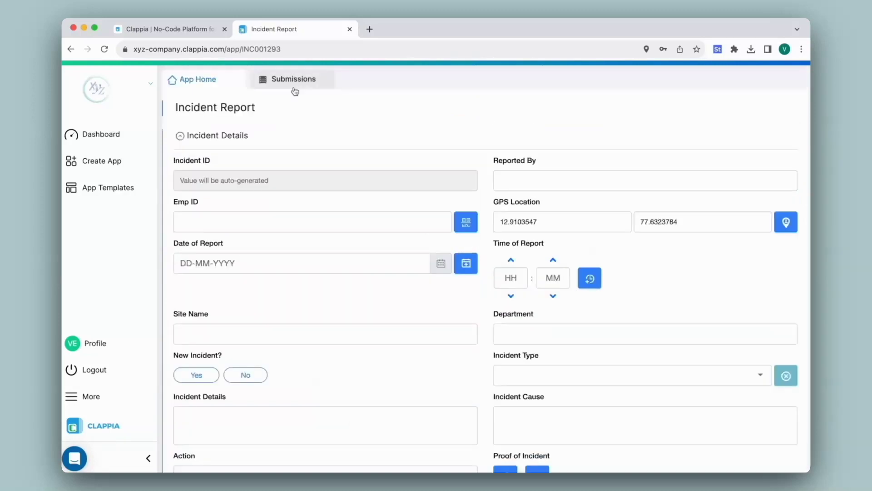
left_click(294, 80)
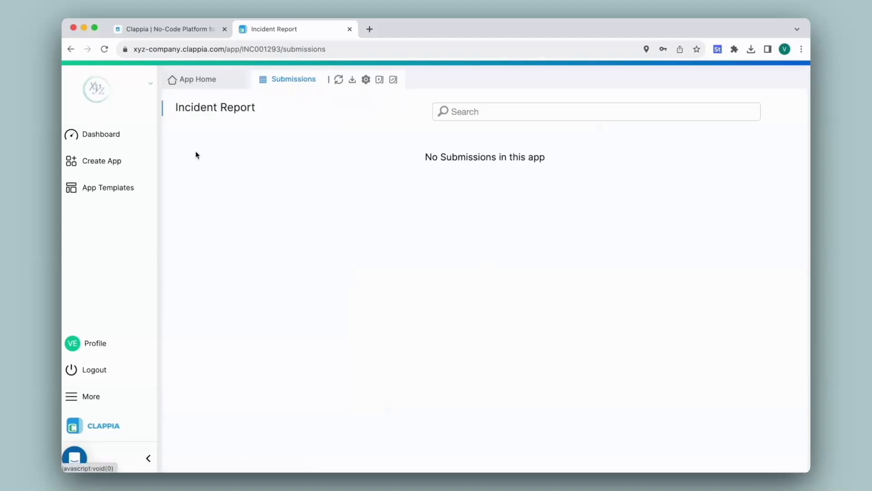
left_click(93, 369)
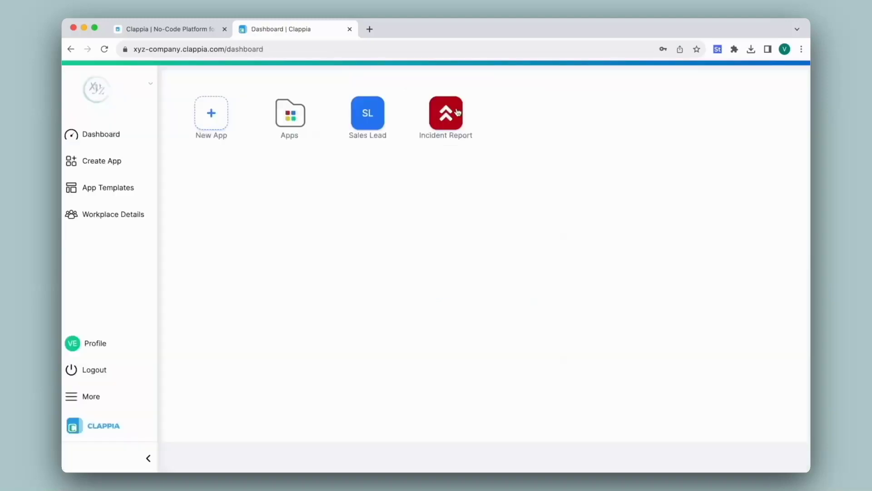
- Switch the invited user's Incident Report permission from Custom to Submitter, then sign out
left_click(458, 112)
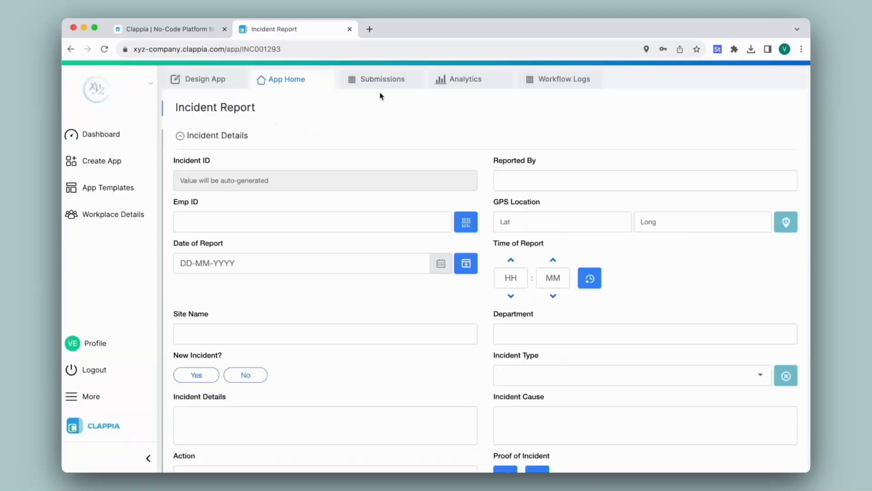
left_click(229, 78)
left_click(625, 107)
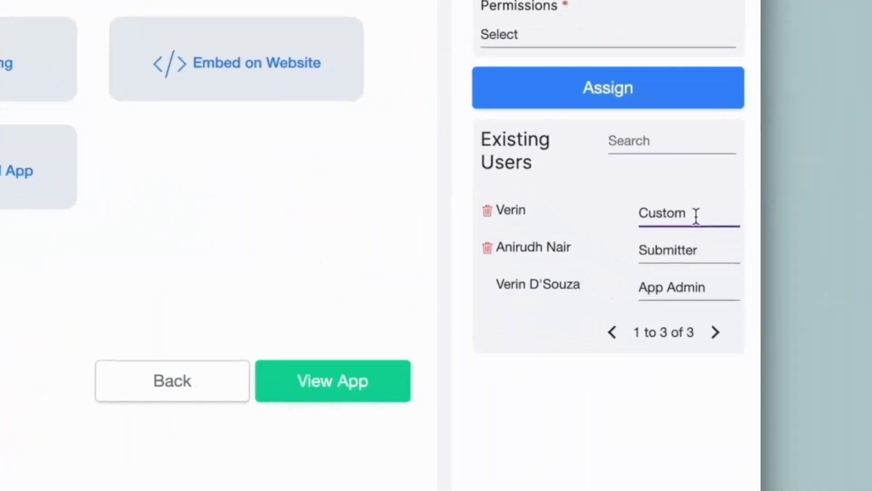
left_click(778, 291)
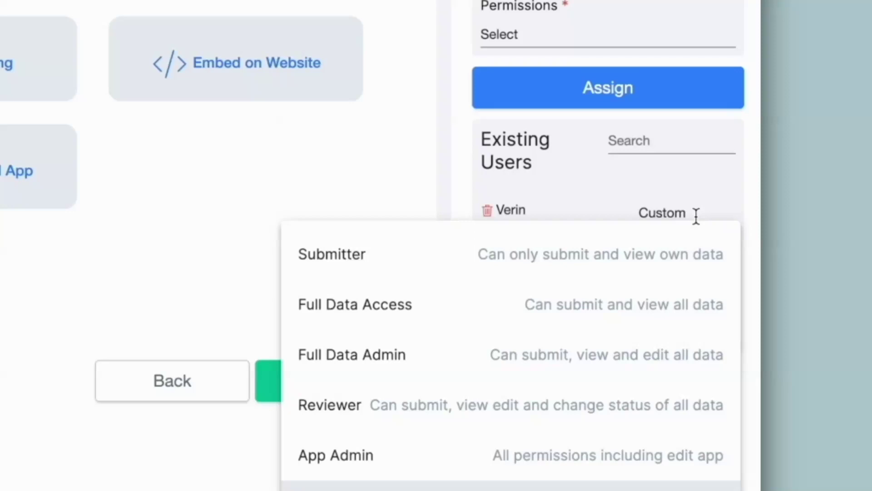
left_click(471, 254)
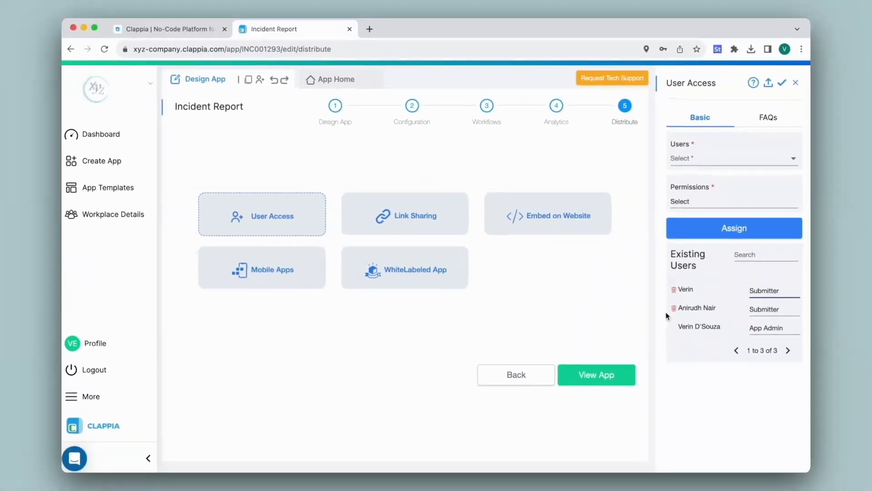
left_click(95, 370)
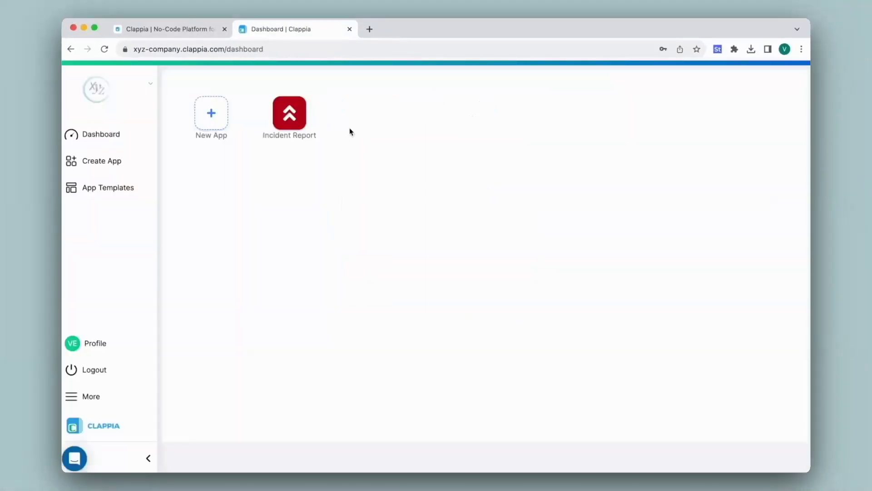
- Fill the incident report: reporter name, employee ID, site xyz, Immediate action, and a signature
left_click(293, 119)
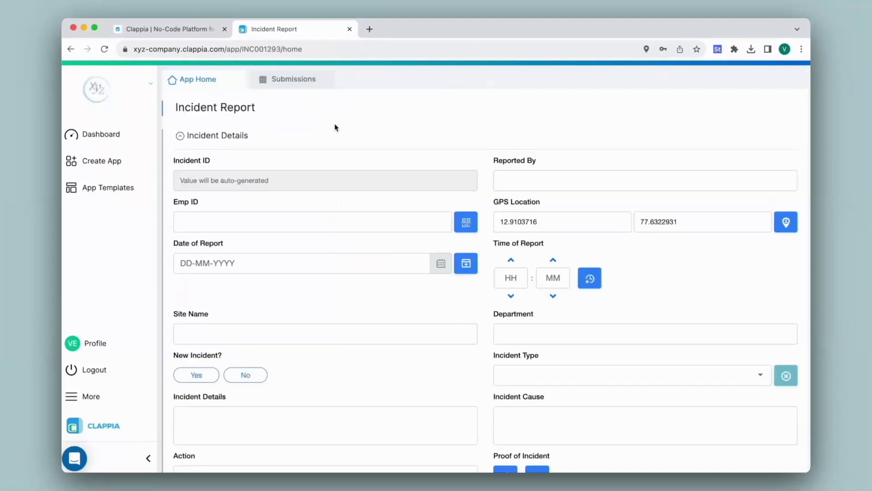
scroll(334, 127, "down", 5)
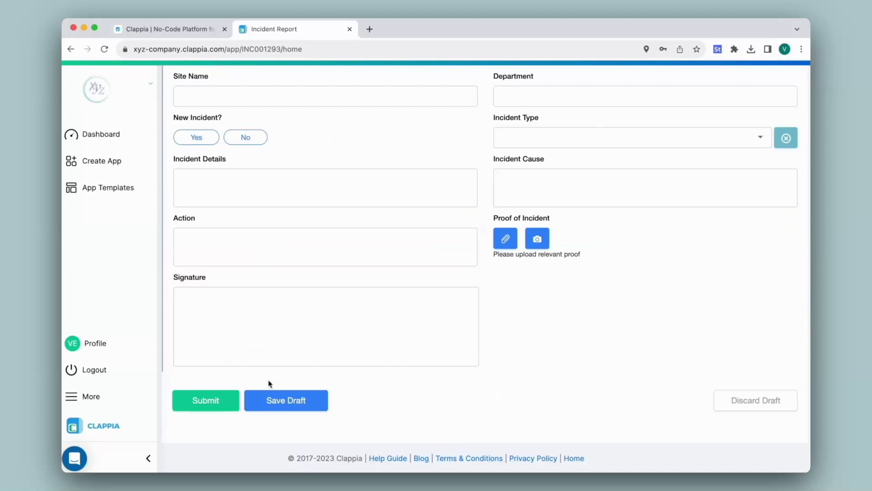
scroll(421, 123, "up", 5)
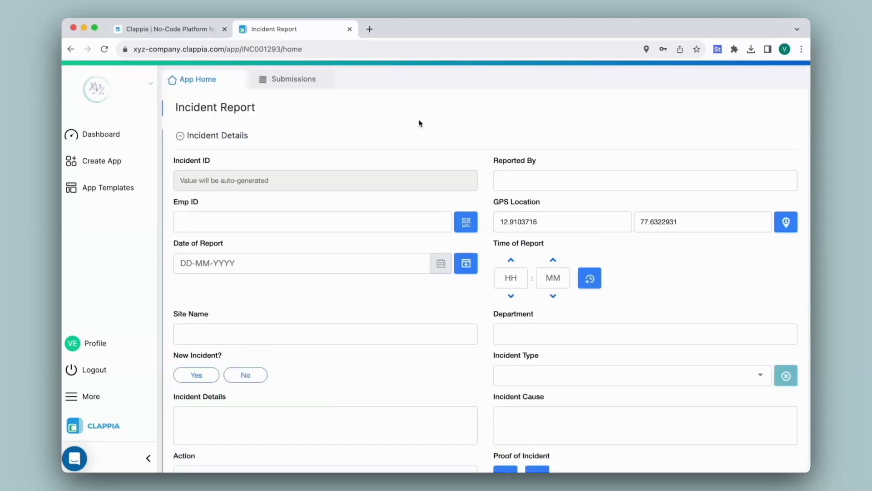
left_click(646, 180)
type("vani")
left_click(313, 222)
type("12345")
left_click(325, 334)
type("xyz")
left_click(633, 375)
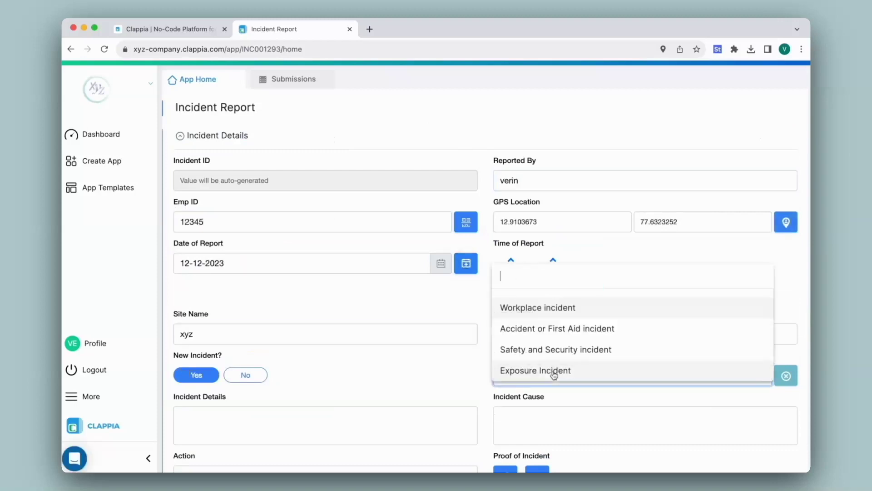
type("Immediate")
scroll(326, 273, "down", 3)
left_click_drag(271, 326, 330, 344)
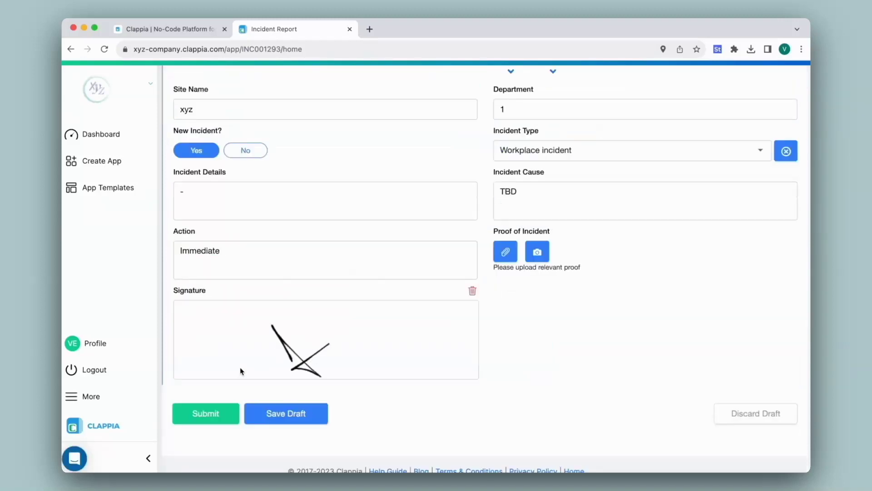
- Submit the report, confirm it as INC0006 in Submissions, and sign out
left_click(208, 412)
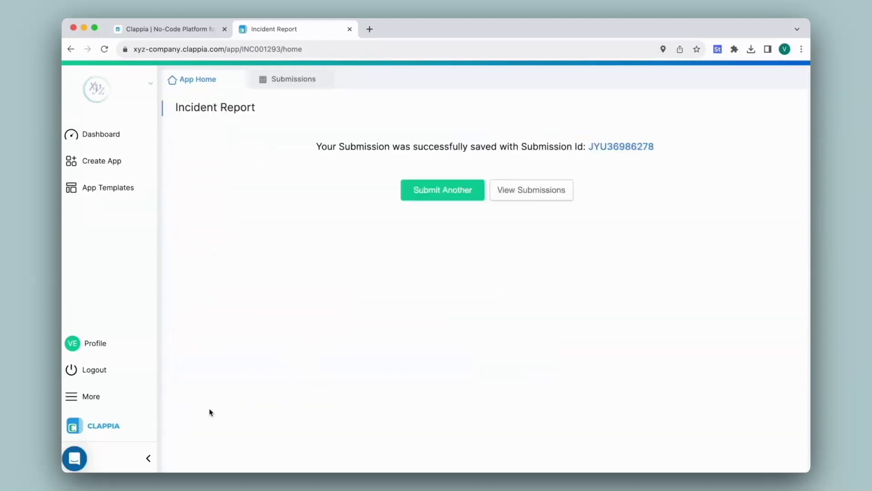
left_click(308, 81)
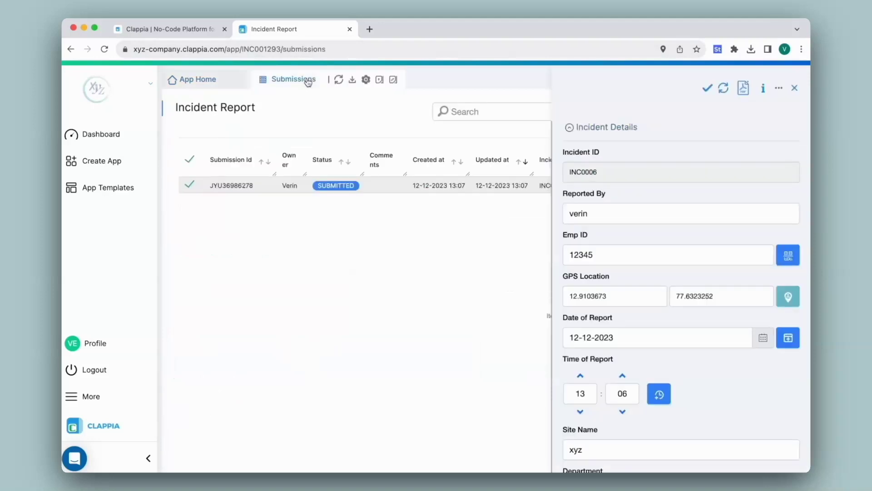
left_click(795, 88)
left_click(116, 369)
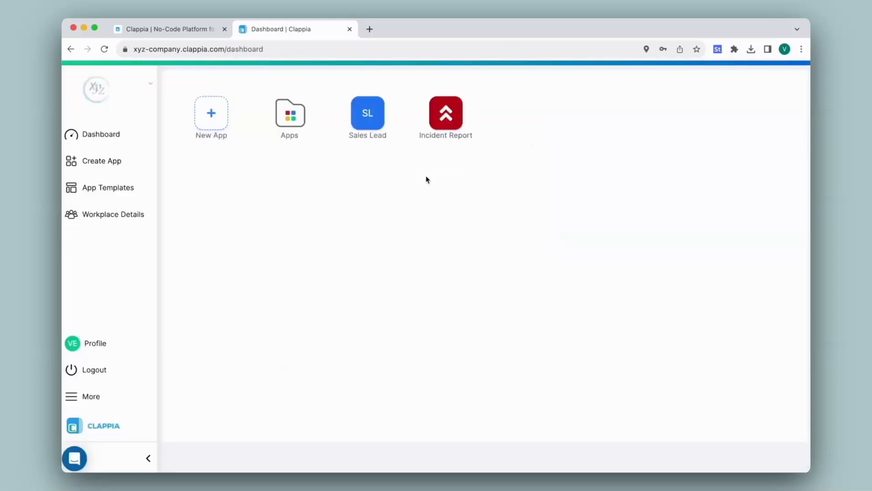
- Open the Incident Report app's Submissions list under the admin account
left_click(446, 114)
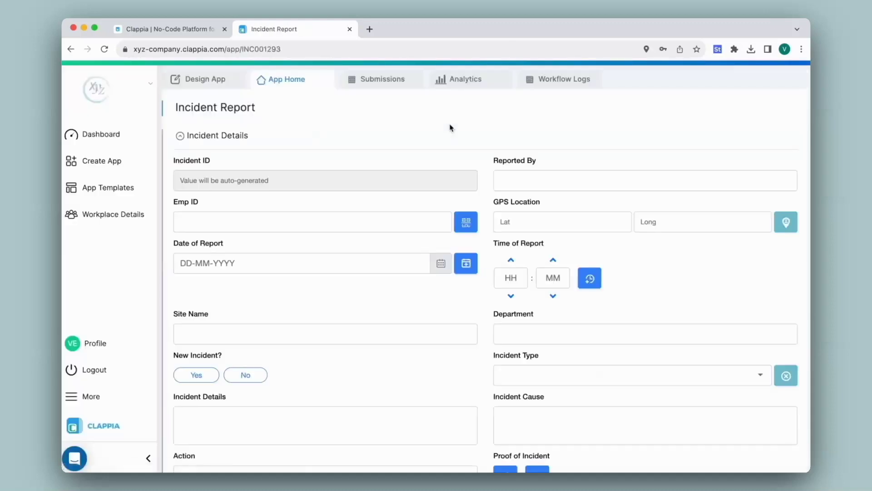
left_click(386, 84)
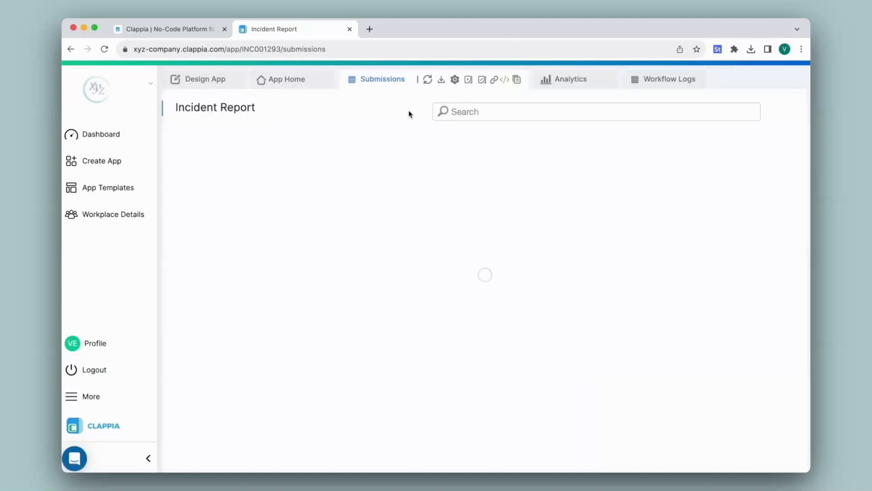
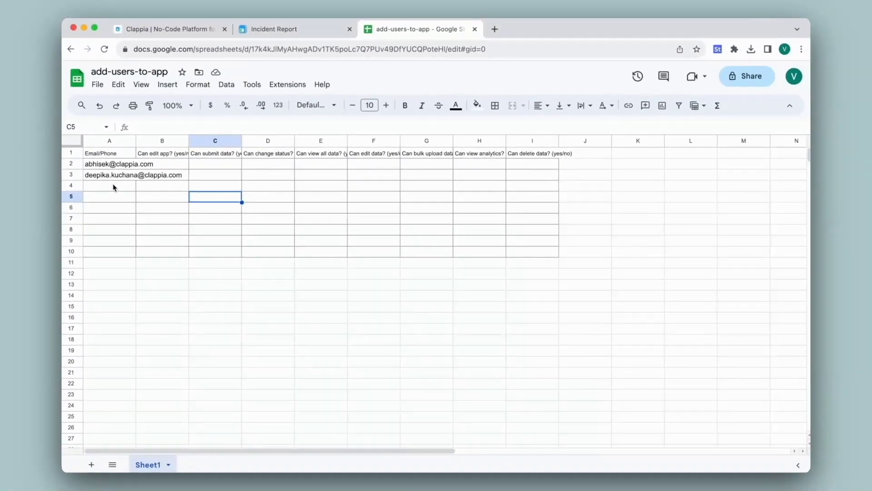
- Enter yes for both users under Can submit data?, Can edit data? and Can view all data?
key("Up")
key("Up")
key("Up")
type("yes")
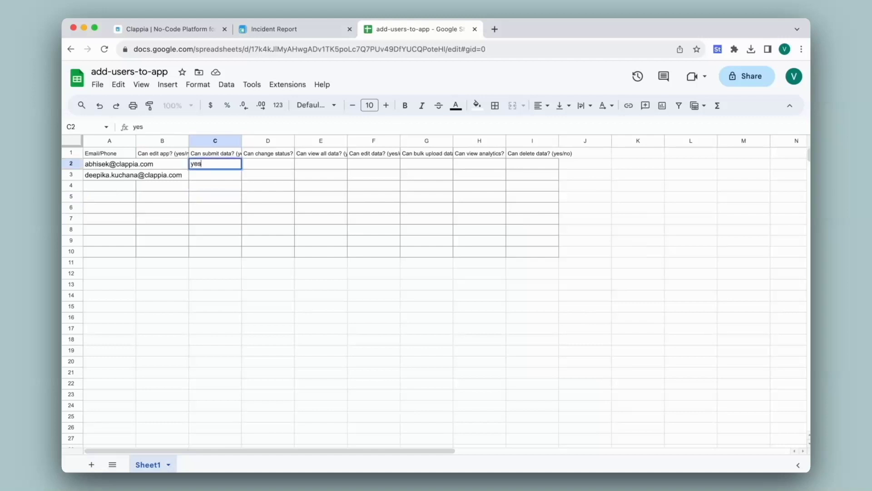
key("Return")
type("yes")
key("Return")
key("Up")
key("Up")
key("Right")
key("Right")
key("Right")
type("yes")
key("Return")
type("yes")
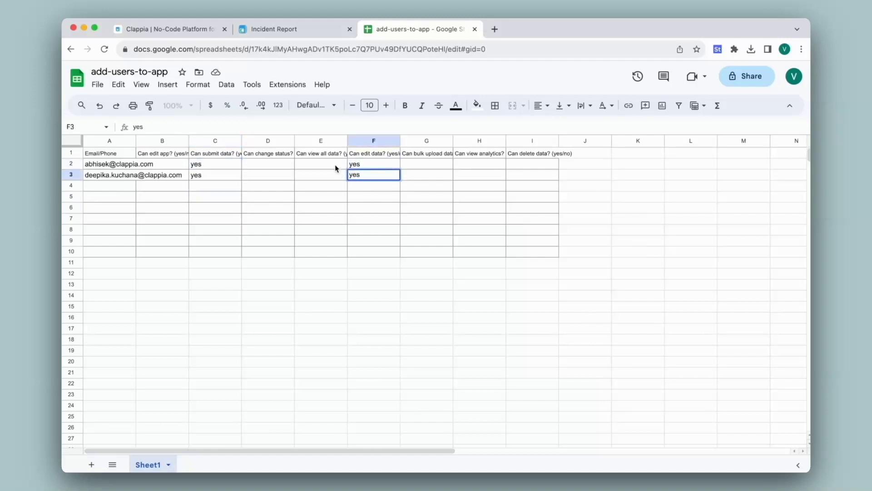
left_click(334, 167)
type("yes")
key("Return")
type("yes")
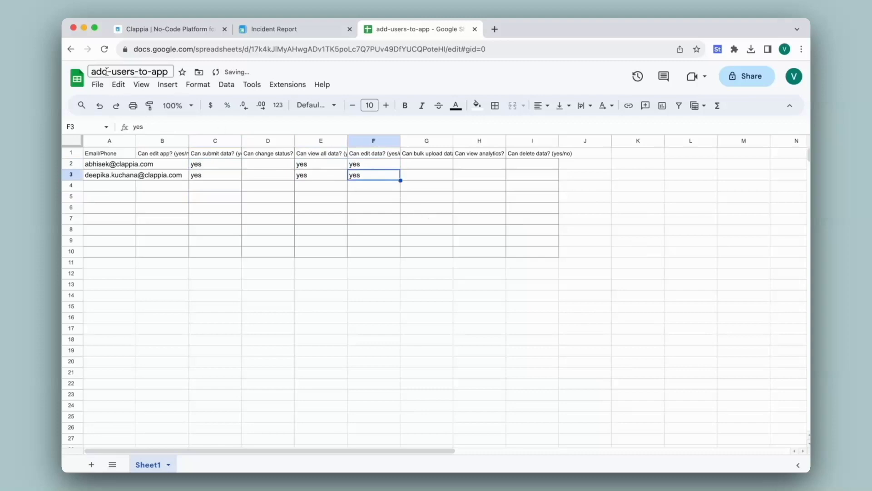
key("ctrl+shift+Tab")
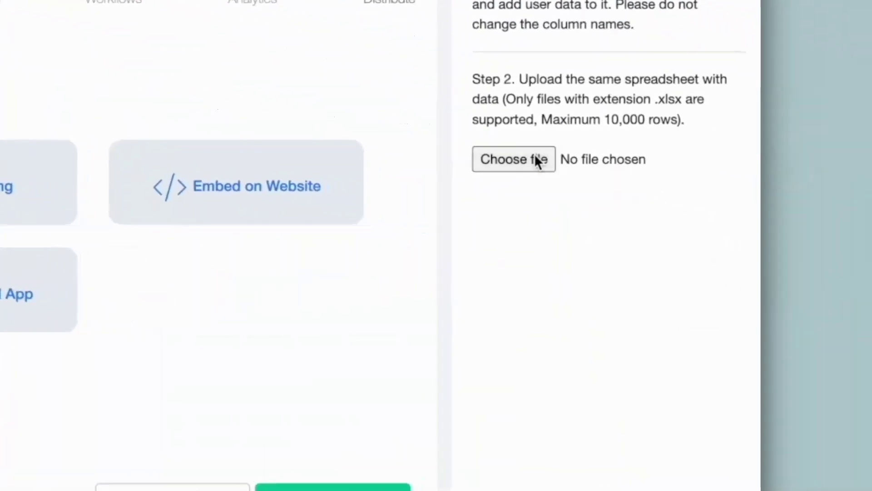
- Upload add-users-to-app.xlsx, note both users failed, and download the error report
left_click(699, 193)
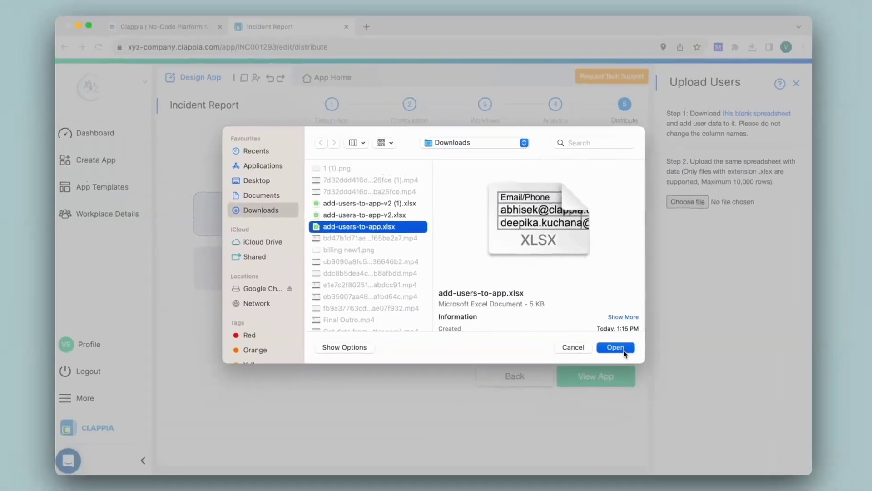
left_click(624, 348)
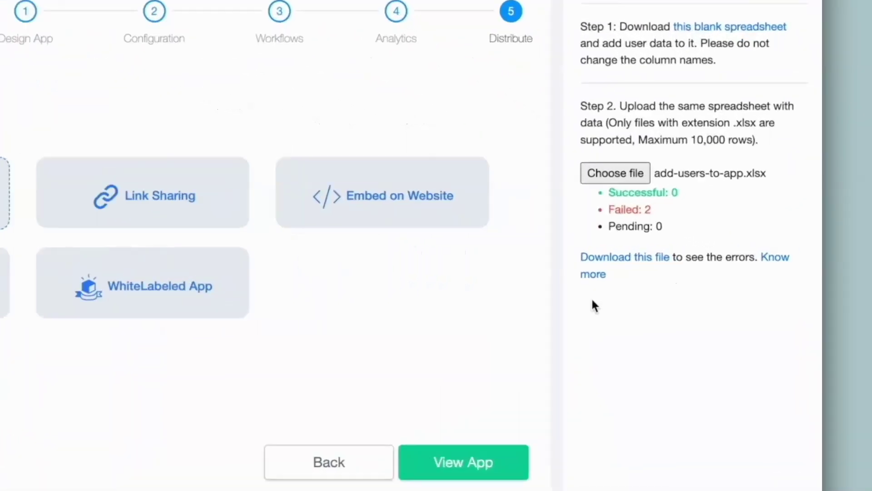
left_click_drag(499, 206, 566, 209)
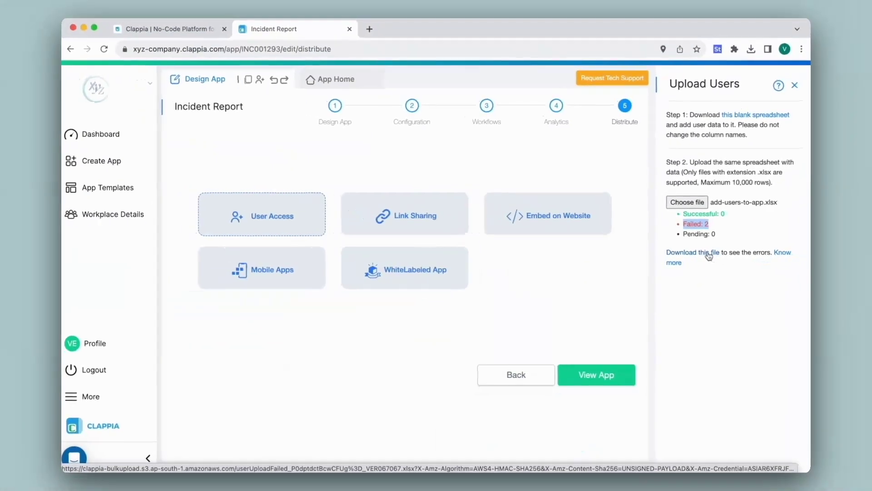
left_click(555, 267)
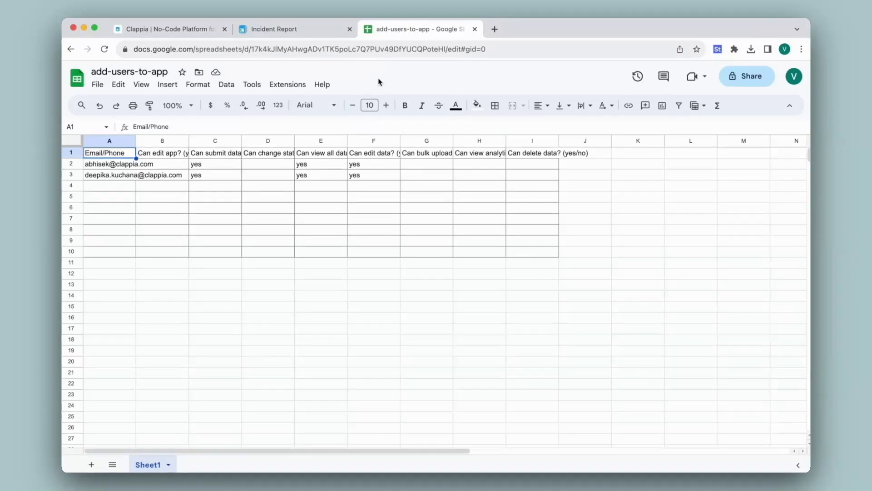
- Enter no for both users in the edit-app (B2:B3) and change-status (D2:D3) columns
left_click(169, 165)
type("no")
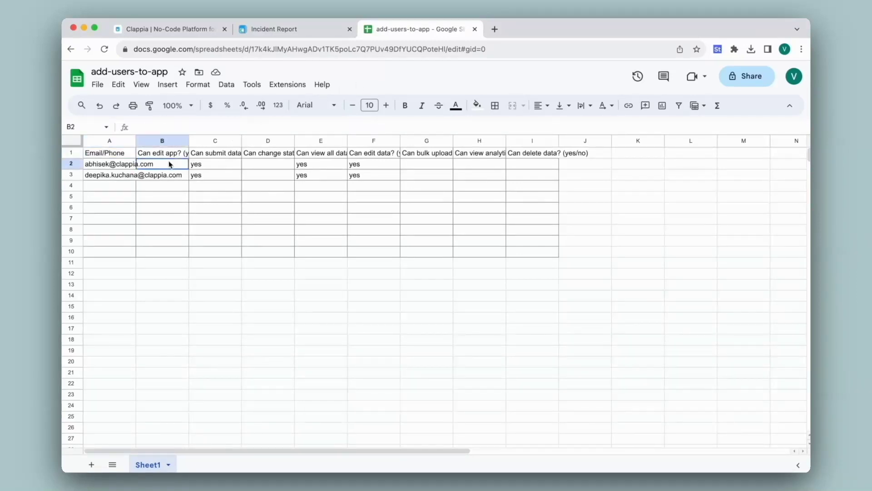
key("Return")
type("no")
left_click(268, 167)
type("no")
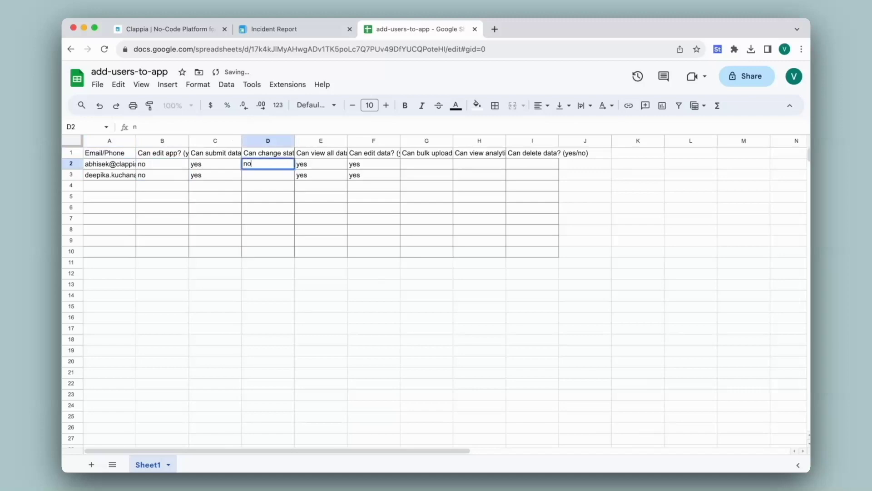
left_click(279, 179)
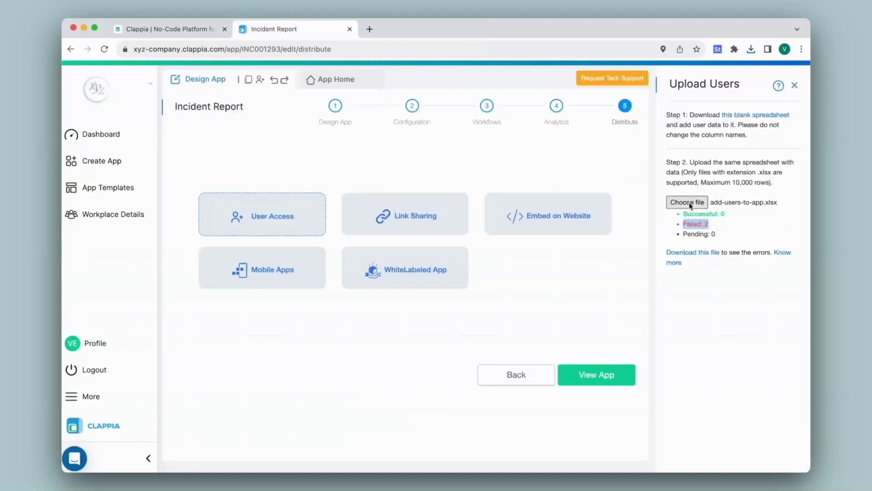
- Upload add-users-to-app (1).xlsx, confirm Successful: 2, and close the Upload Users panel
left_click(687, 202)
left_click(615, 347)
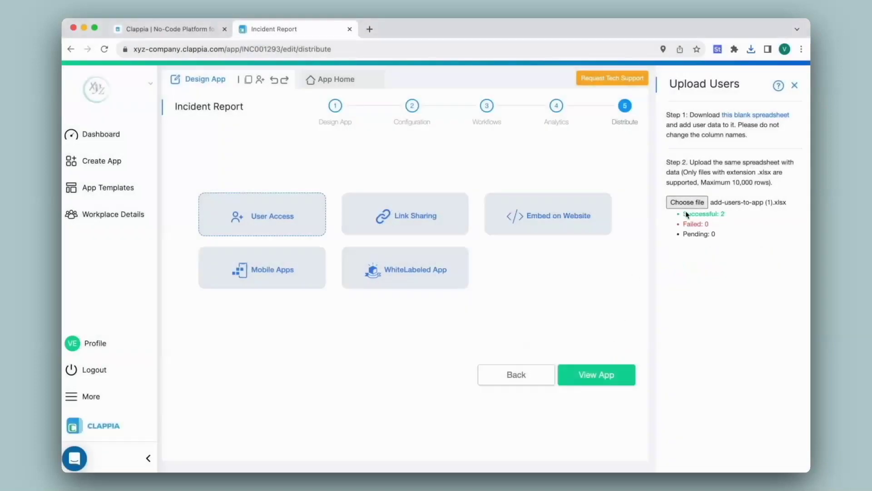
left_click(794, 86)
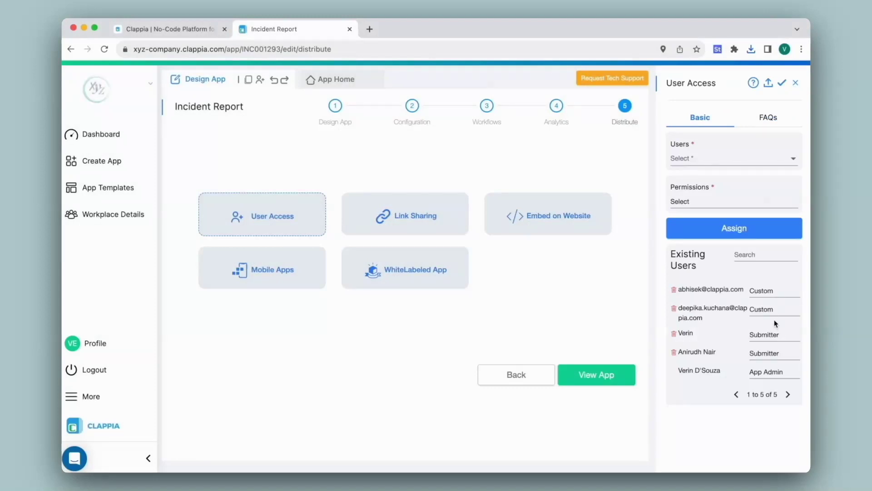
- Review the new user's Custom permission options without changing them, then open Link Sharing settings
left_click(772, 290)
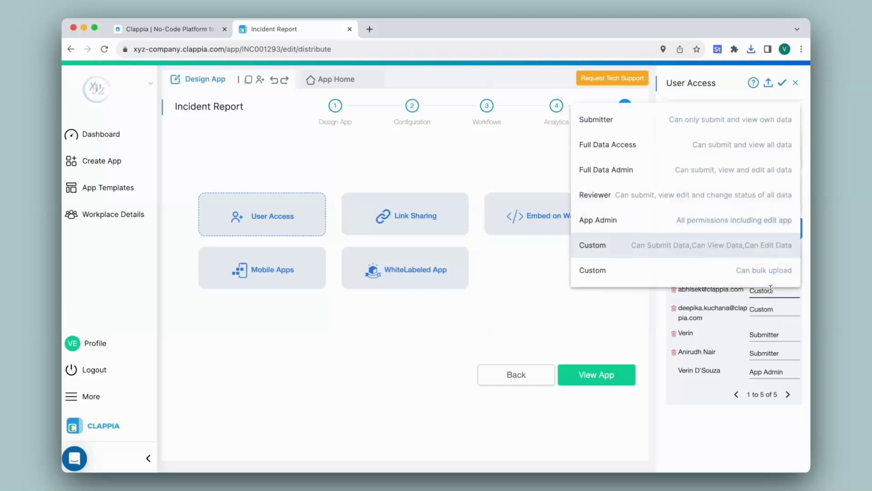
left_click(663, 295)
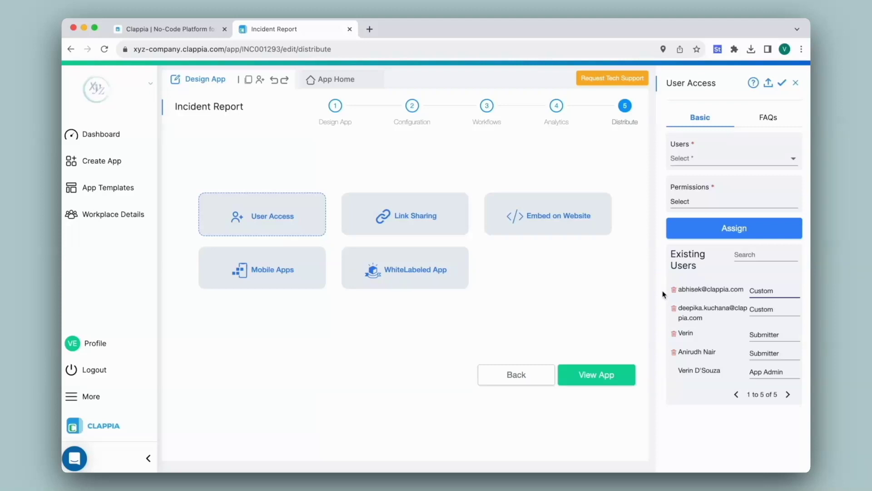
left_click(410, 229)
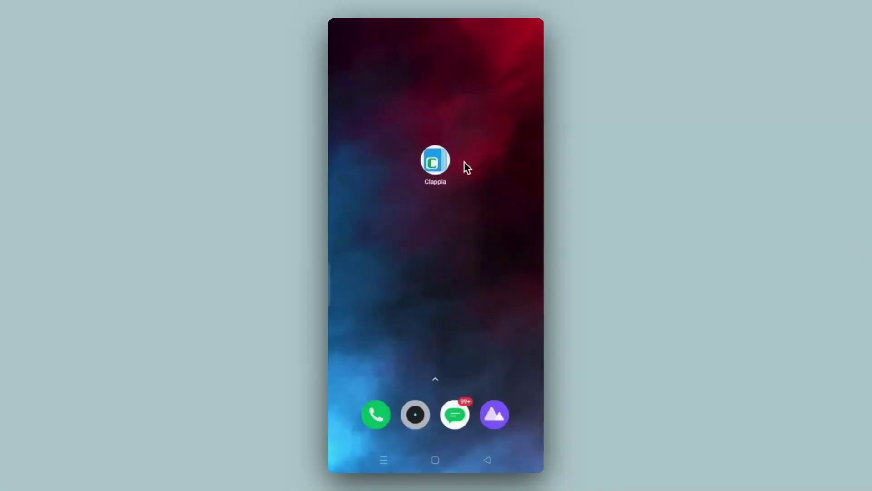
- Launch the Clappia phone app and sign in with the account credentials
left_click(435, 160)
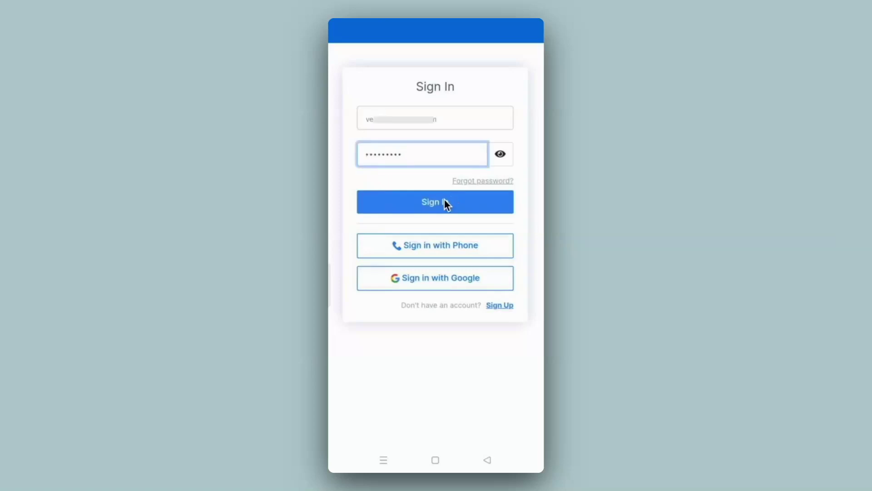
left_click(443, 201)
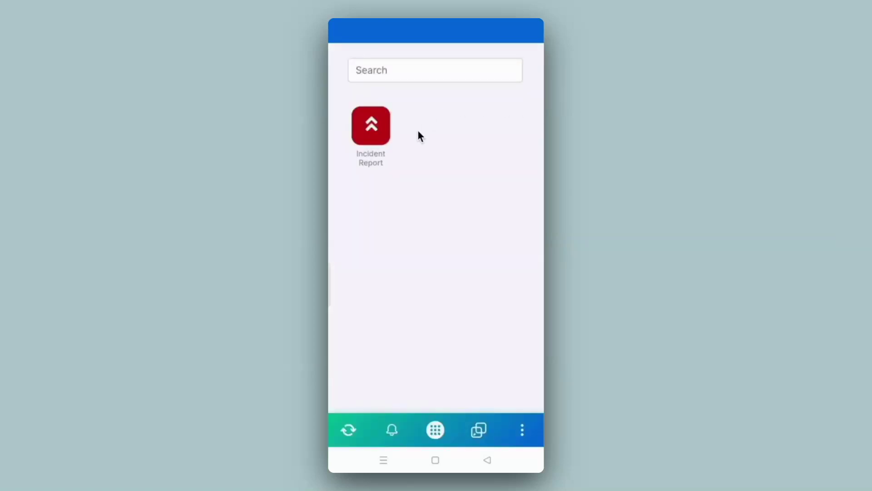
- Open the Incident Report form and enter the reporter's name and employee ID
left_click(371, 126)
scroll(436, 241, "down", 5)
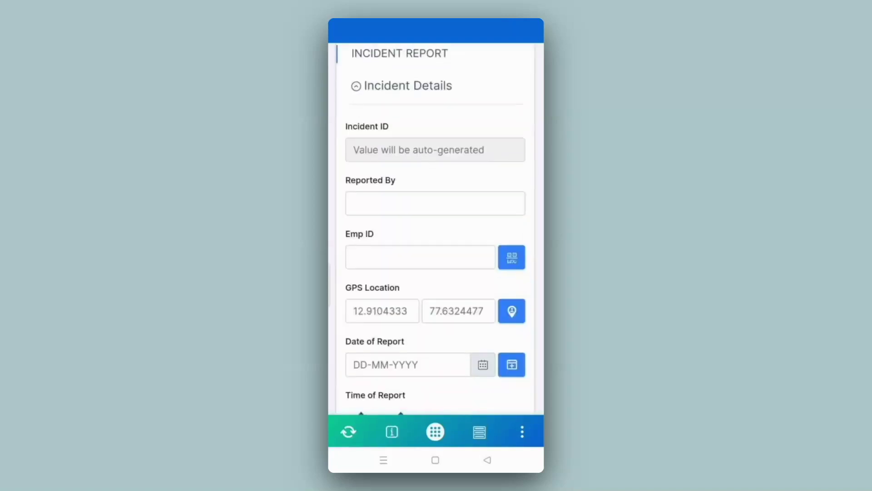
scroll(436, 246, "down", 9)
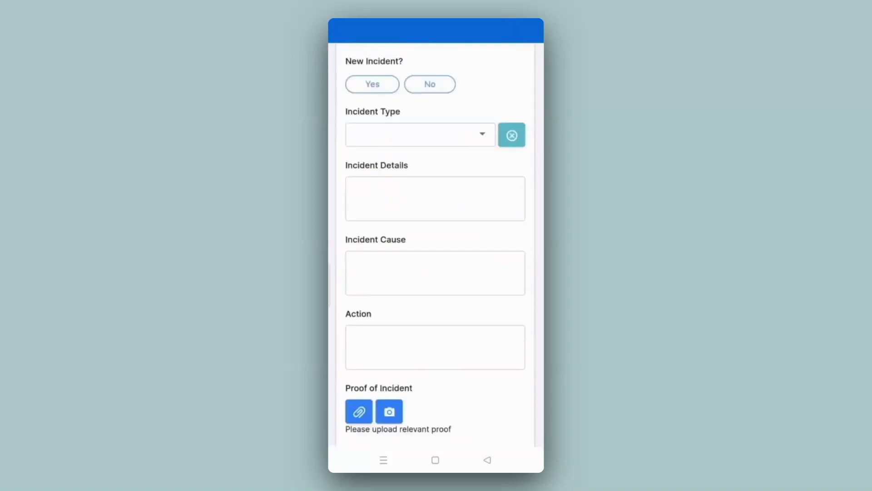
scroll(435, 245, "up", 12)
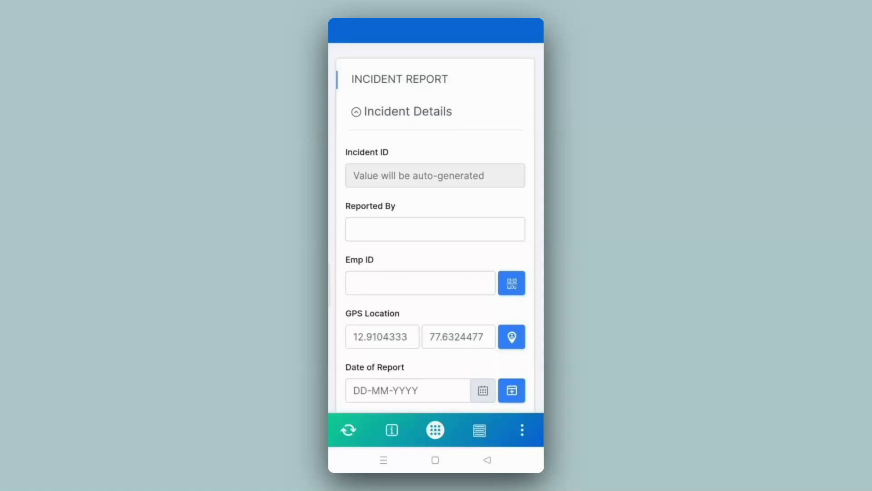
left_click(436, 229)
type("Velin")
left_click(420, 283)
type("234Xyz12")
- Mark it a new incident, pick an incident type, enter action taken 'Immediate', and sign
left_click(372, 197)
left_click(435, 248)
left_click(396, 283)
scroll(435, 273, "down", 5)
left_click(435, 173)
type("Immediate")
scroll(435, 272, "down", 3)
left_click_drag(425, 207, 450, 274)
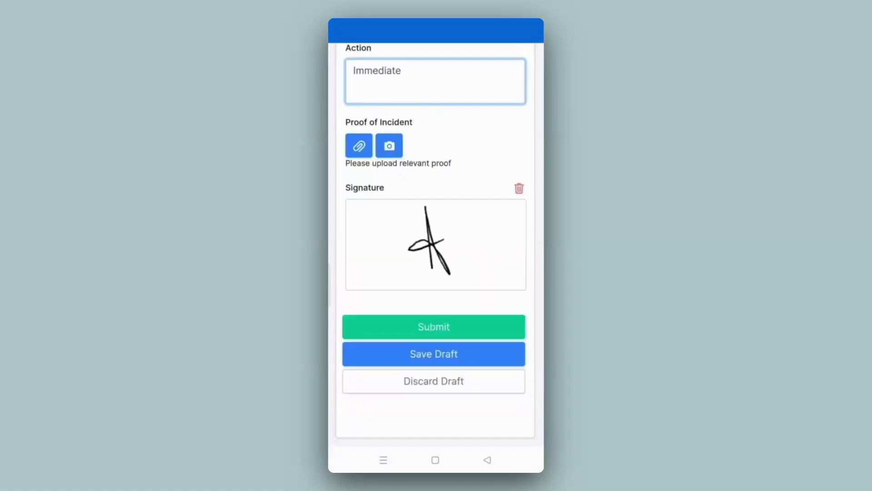
- Submit the report and open its INC0007 entry in the submissions list
left_click(434, 326)
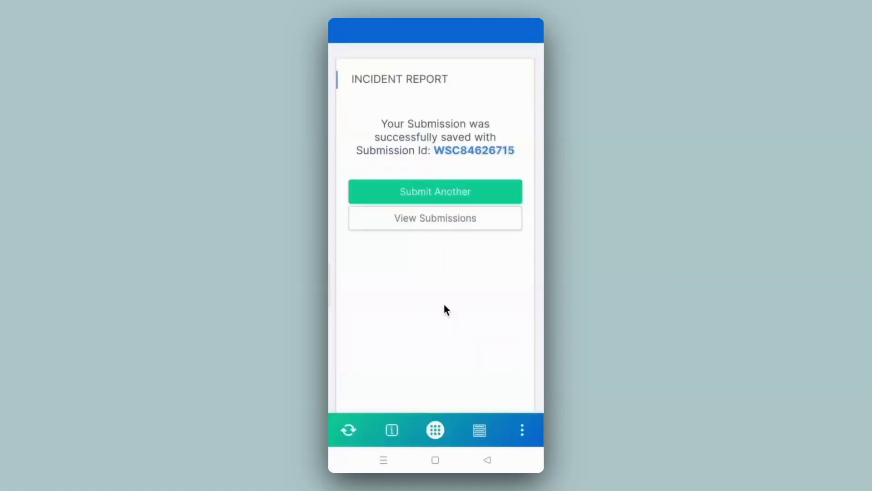
left_click(432, 227)
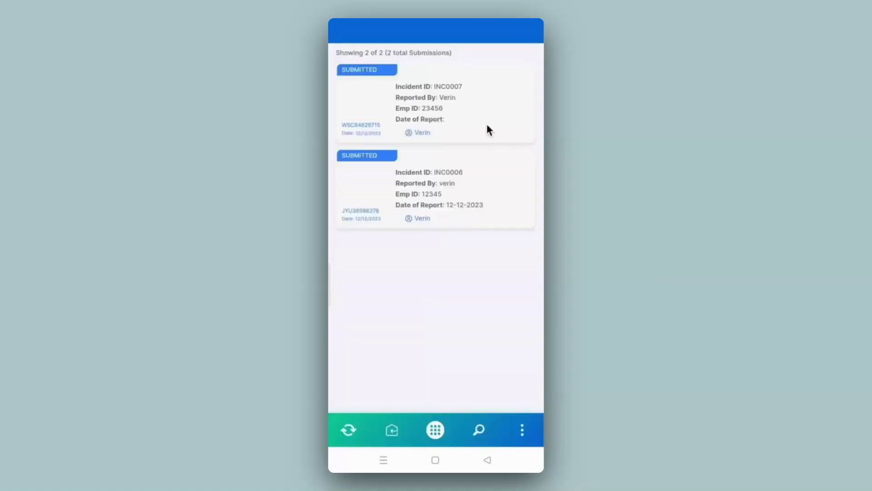
left_click(486, 125)
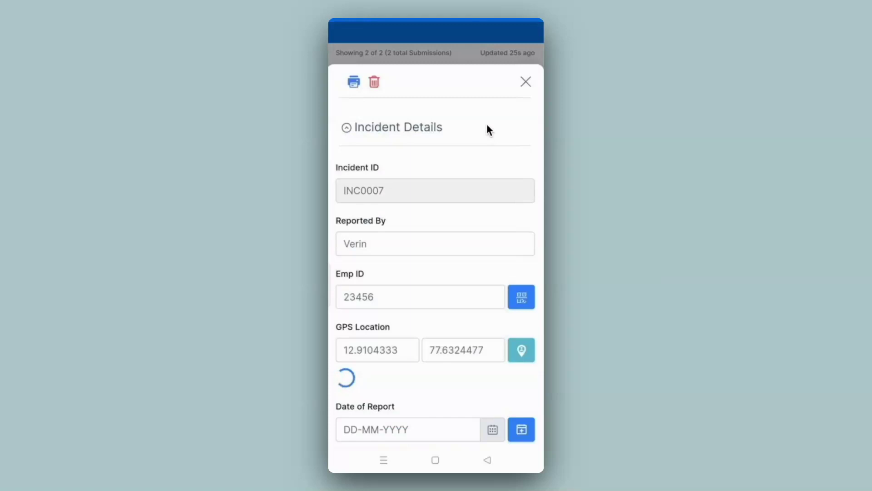
scroll(486, 129, "down", 5)
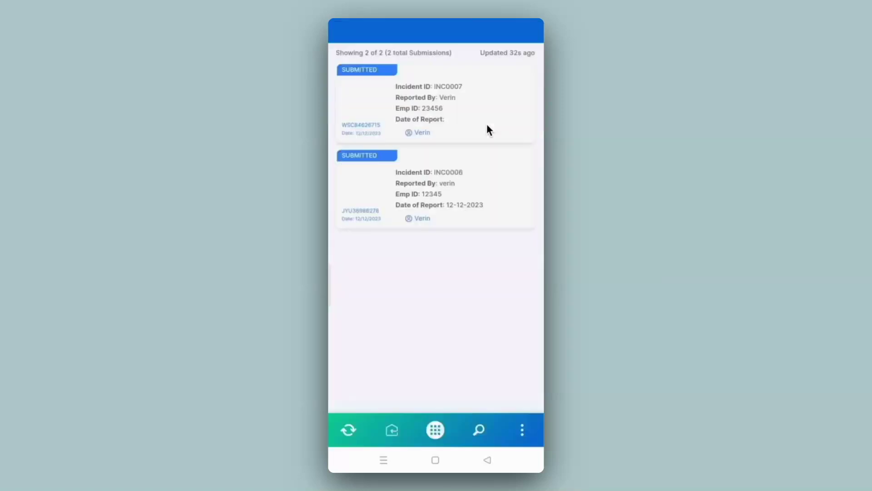